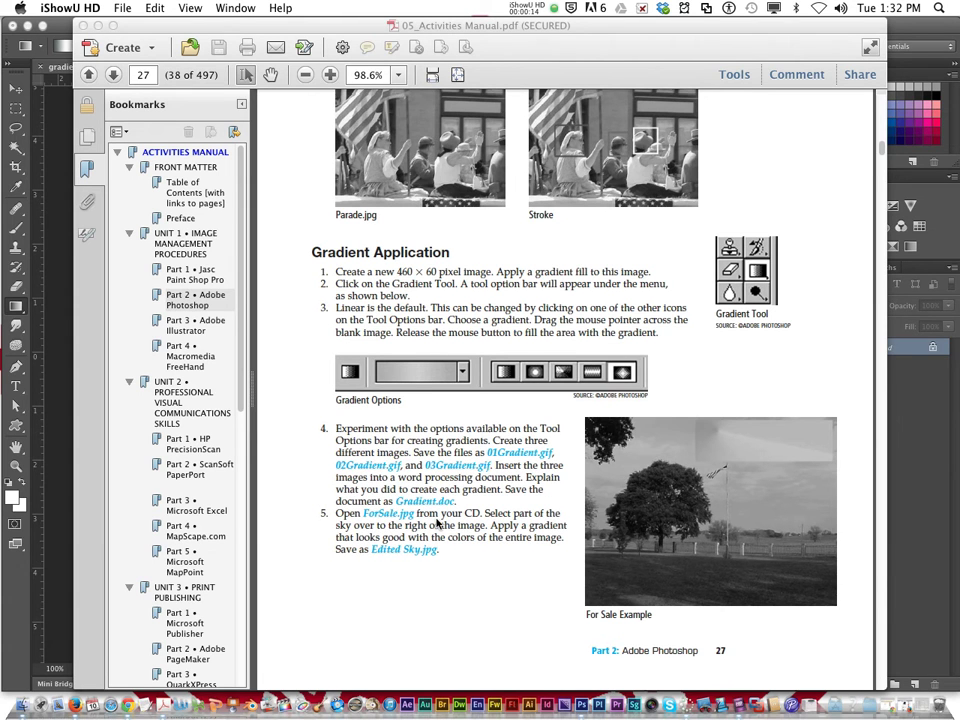
Scroll the Activities Manual PDF to page 27's Gradient Application exercise.
{"action": "scroll", "coordinate": [437, 522], "scroll_direction": "down", "scroll_amount": 10}
{"action": "scroll", "coordinate": [432, 522], "scroll_direction": "up", "scroll_amount": 10}
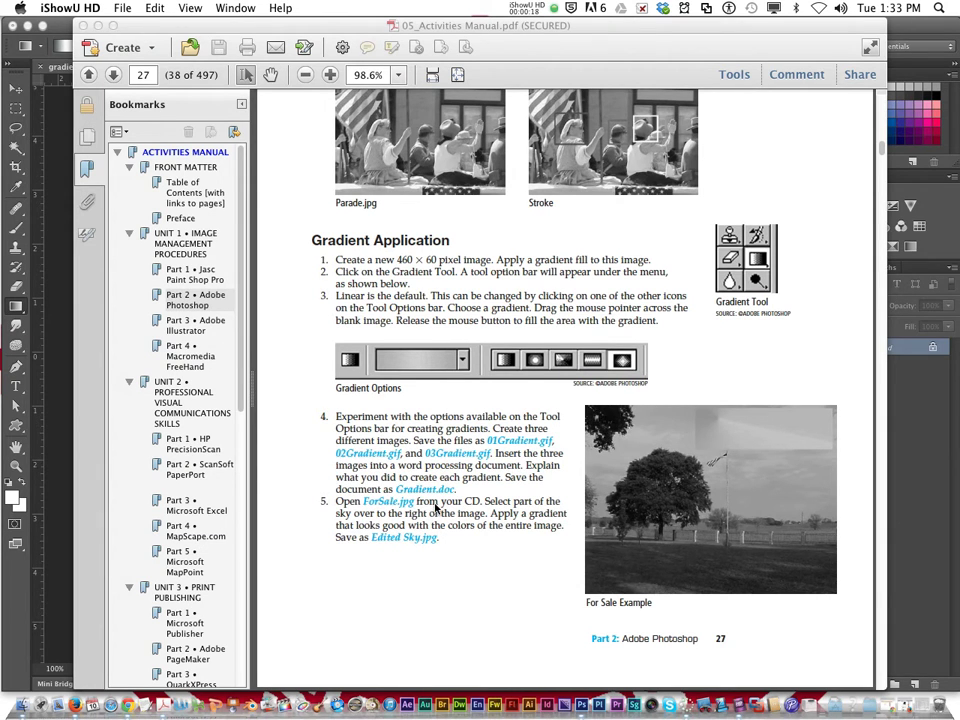
Bring Photoshop forward and close the gradient image without saving.
{"action": "left_click", "coordinate": [70, 408]}
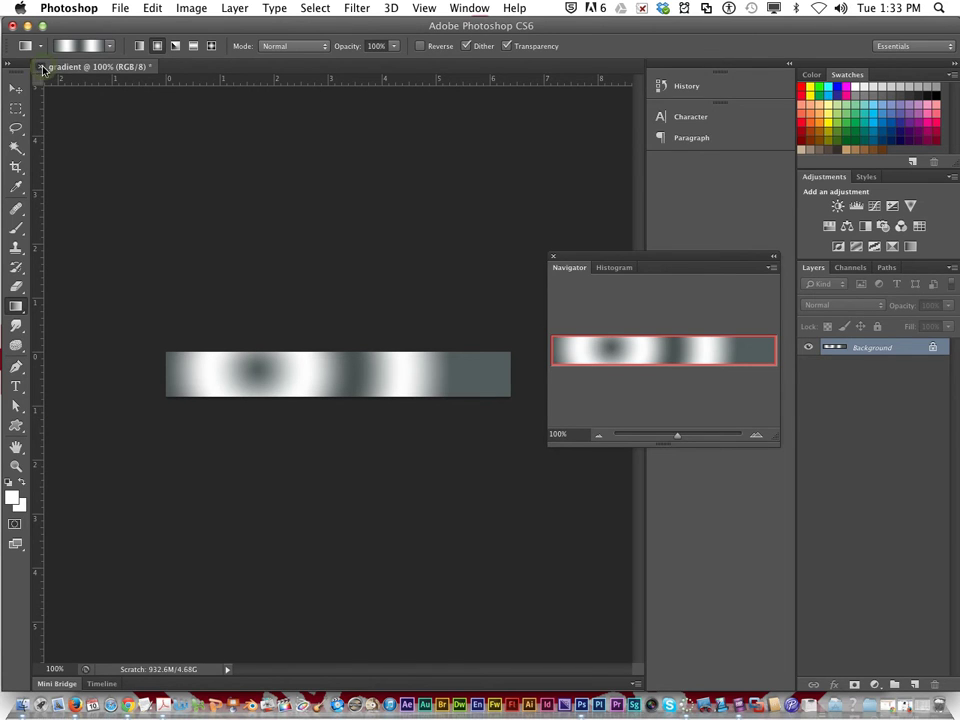
{"action": "key", "text": "super+w"}
{"action": "left_click", "coordinate": [416, 252]}
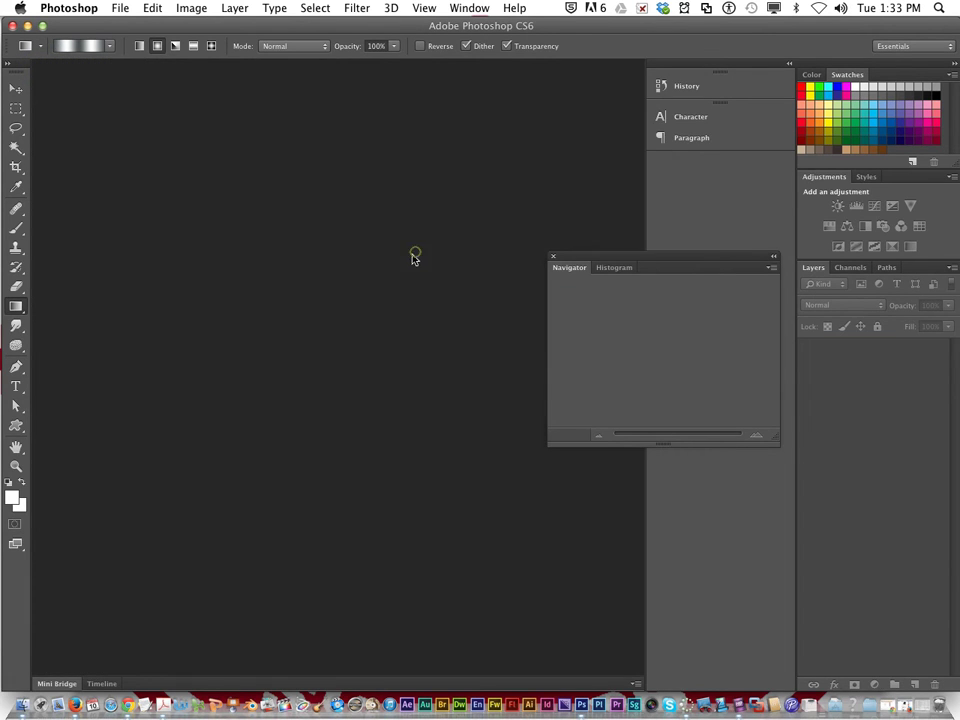
In the Open dialog, go to the Un1Pt2_Photoshop folder and select ForSale.jpg.
{"action": "left_click", "coordinate": [119, 8]}
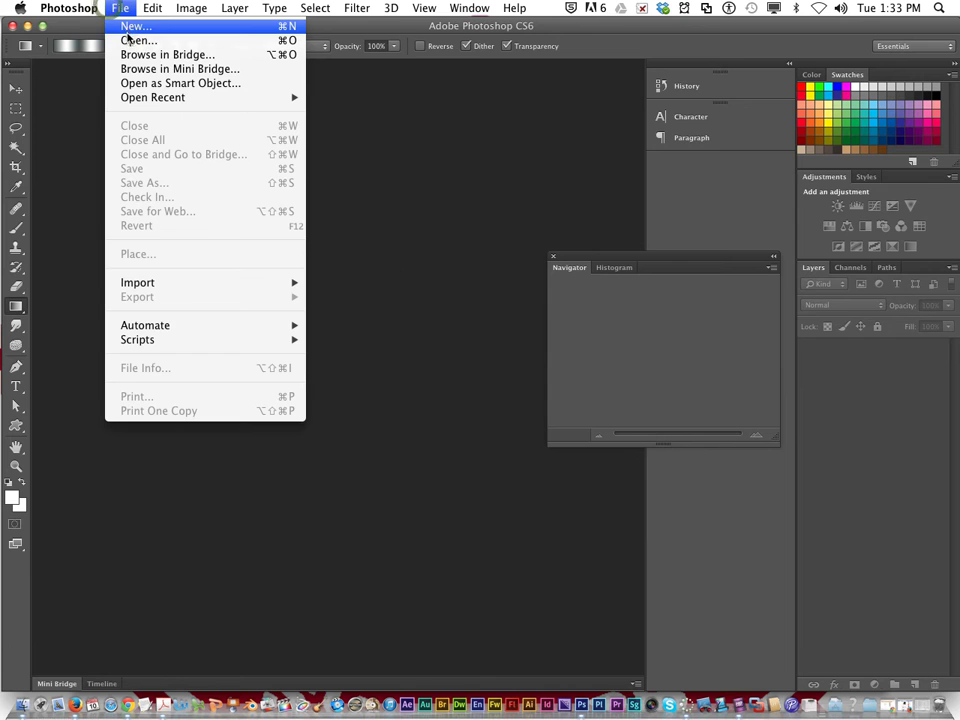
{"action": "left_click", "coordinate": [128, 40]}
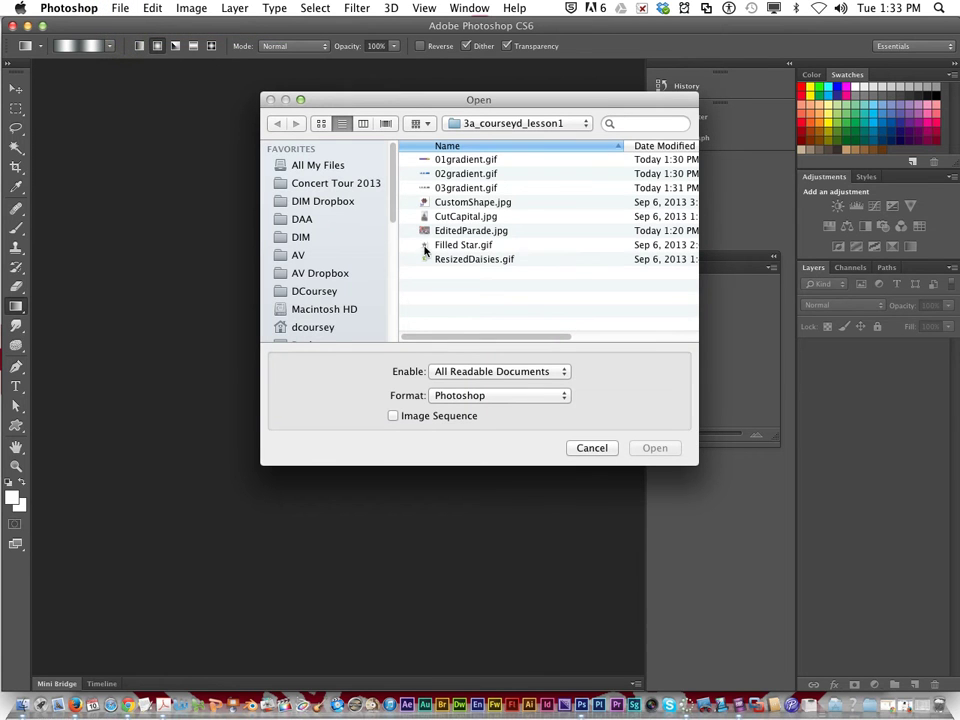
{"action": "left_click", "coordinate": [473, 124]}
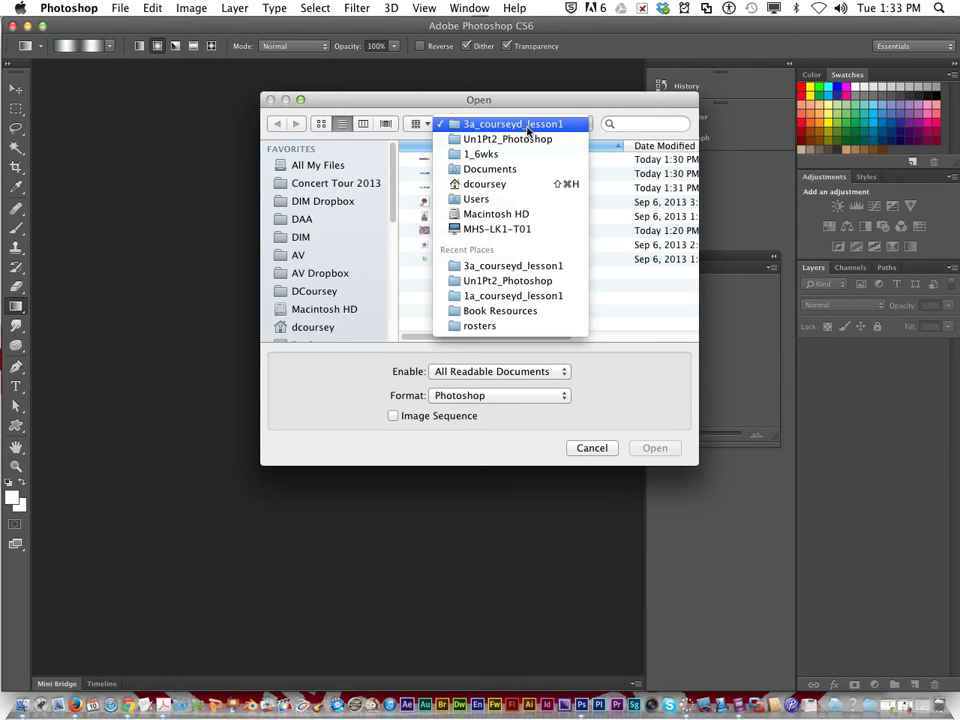
{"action": "left_click", "coordinate": [501, 283]}
{"action": "scroll", "coordinate": [499, 263], "scroll_direction": "down", "scroll_amount": 1}
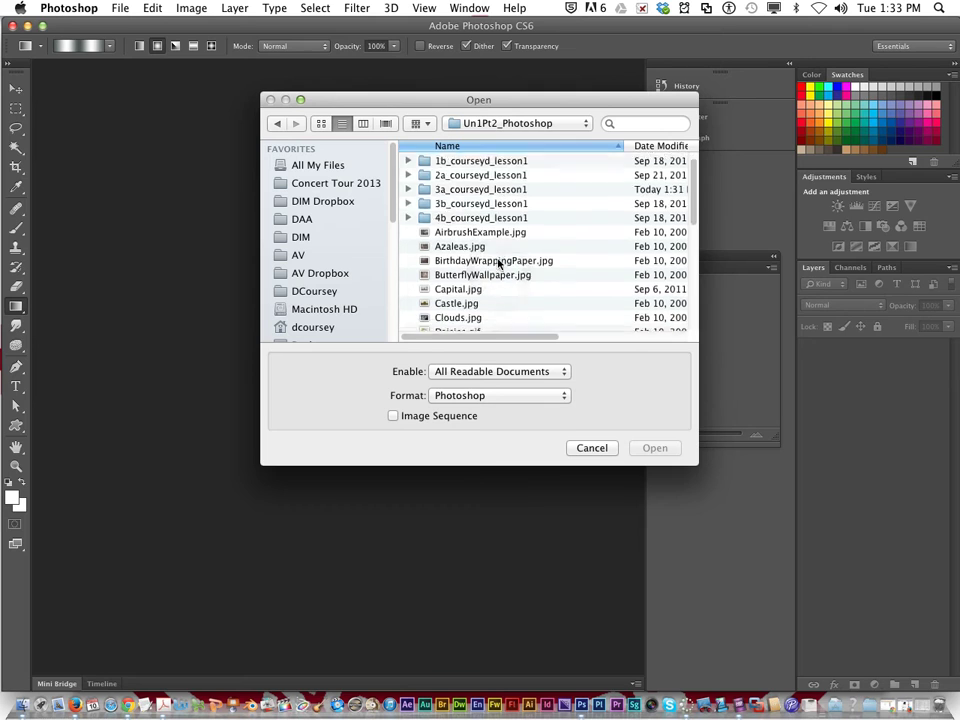
{"action": "scroll", "coordinate": [499, 263], "scroll_direction": "down", "scroll_amount": 5}
{"action": "scroll", "coordinate": [498, 260], "scroll_direction": "down", "scroll_amount": 3}
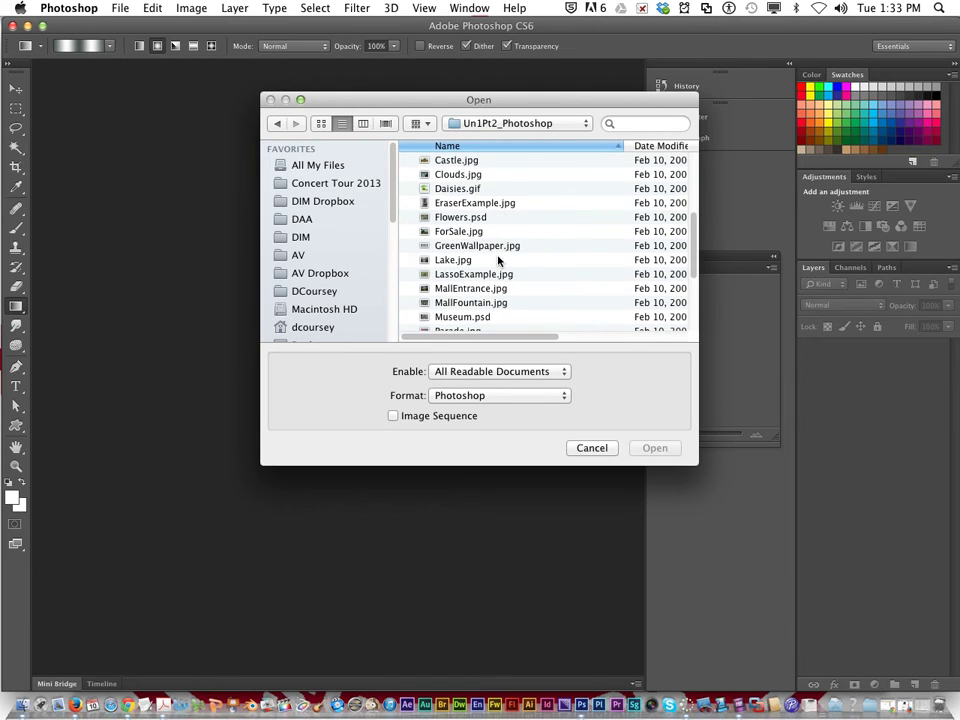
{"action": "left_click", "coordinate": [458, 231]}
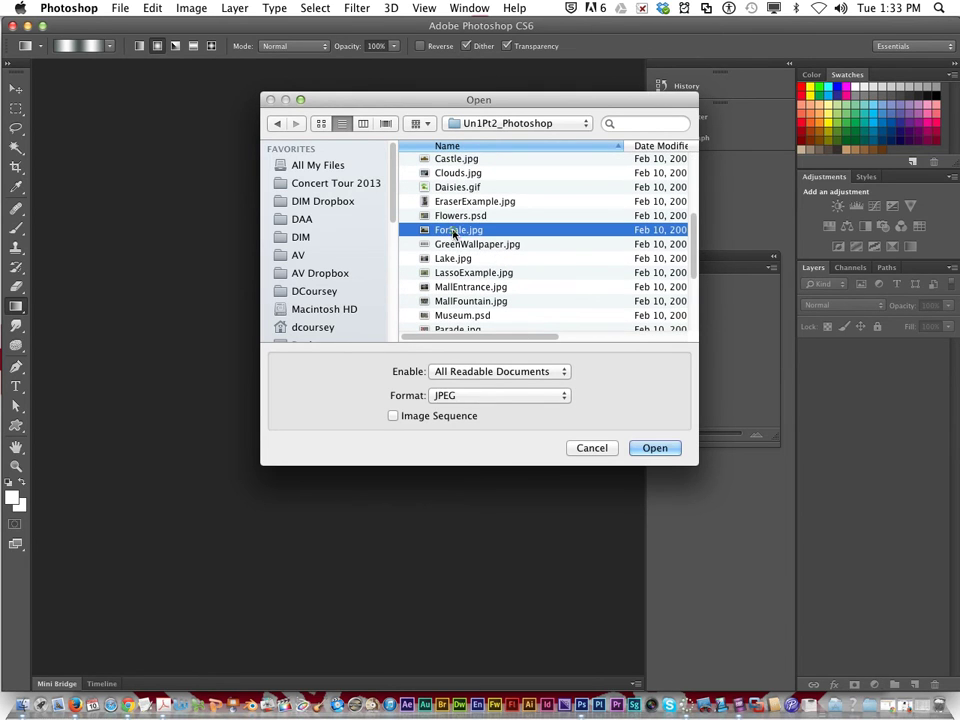
Open ForSale.jpg and draw a rectangular marquee over the sky above the flagpole.
{"action": "left_click", "coordinate": [660, 452]}
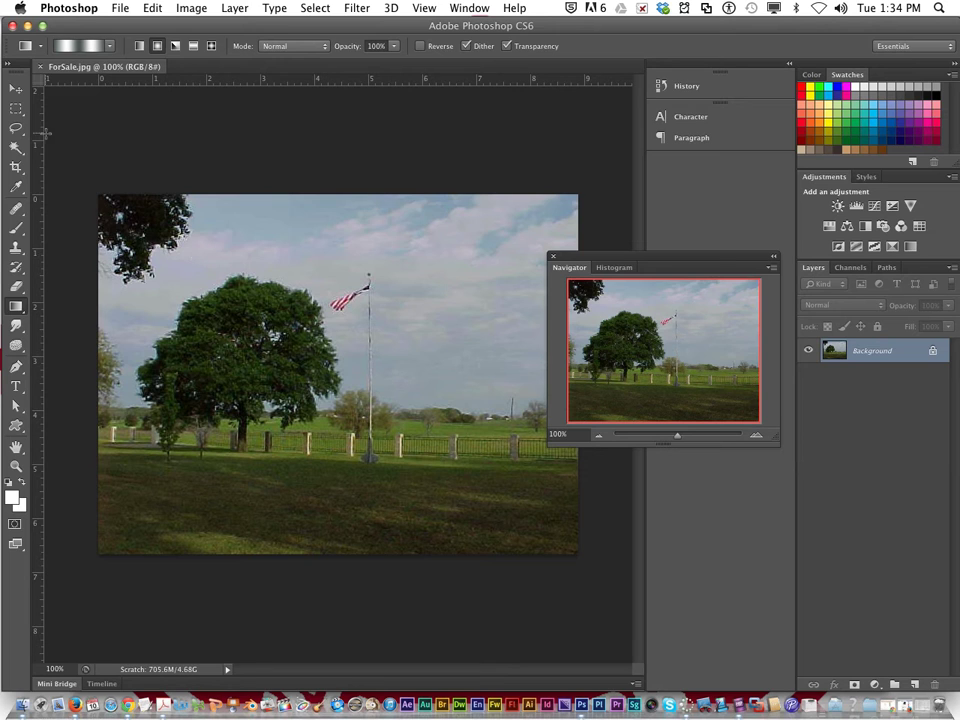
{"action": "left_click_drag", "start_coordinate": [16, 108], "coordinate": [16, 108]}
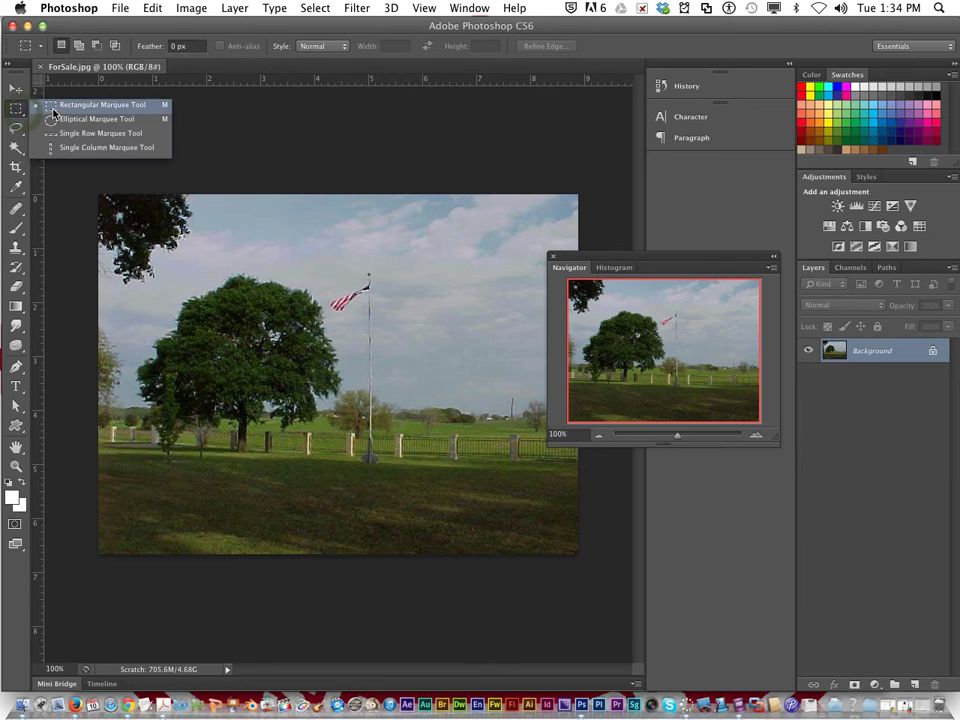
{"action": "left_click", "coordinate": [56, 106]}
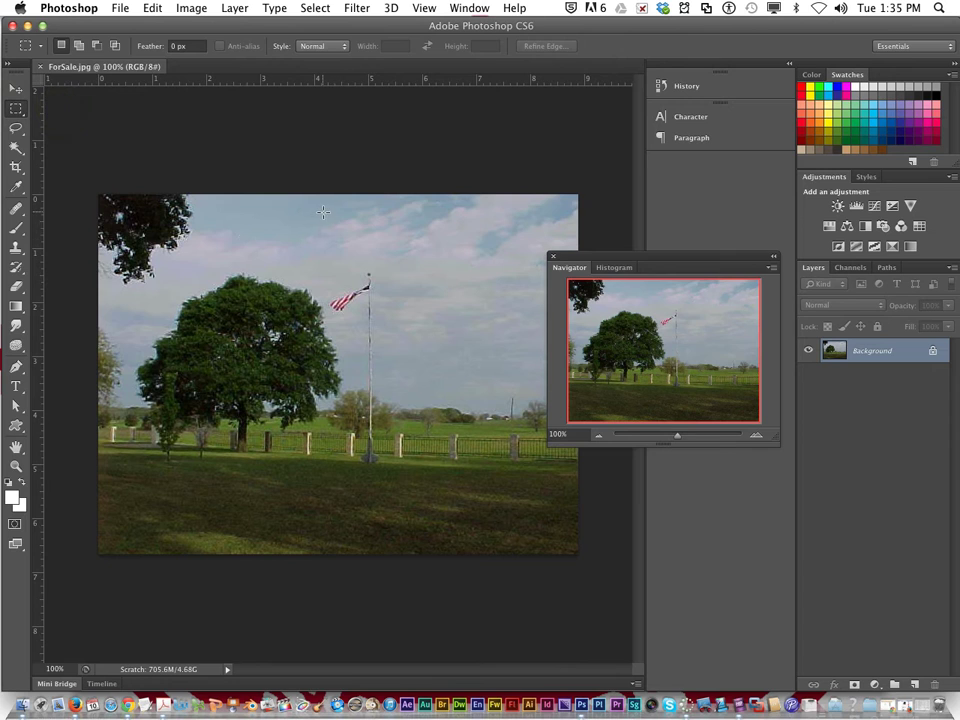
{"action": "left_click_drag", "start_coordinate": [323, 211], "coordinate": [537, 269]}
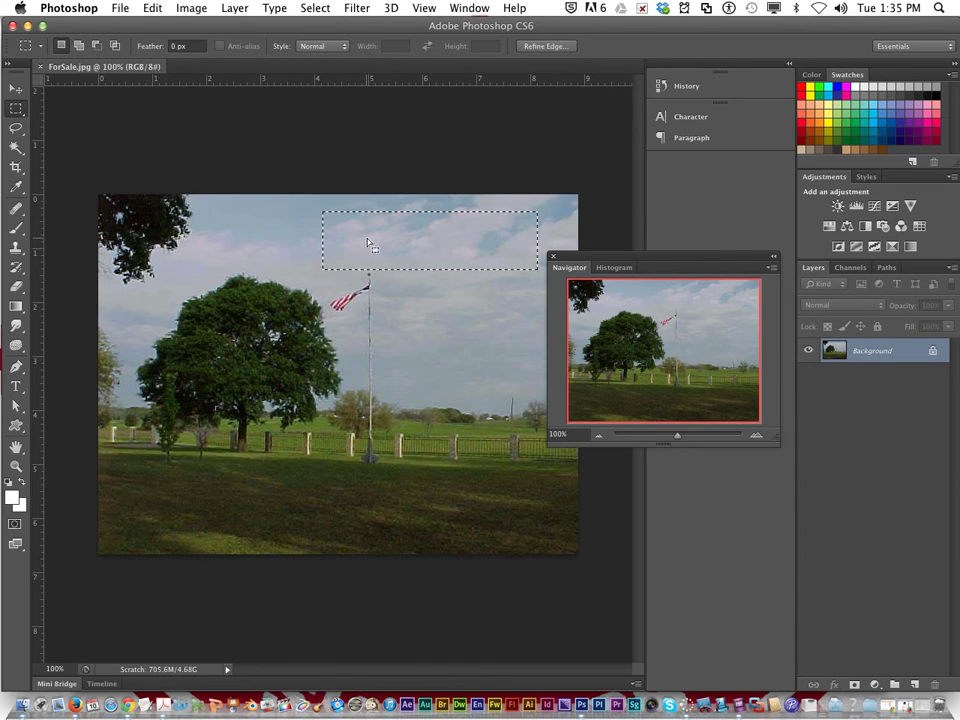
Fill the sky selection with the Russell's Rainbow gradient preset.
{"action": "left_click", "coordinate": [16, 308]}
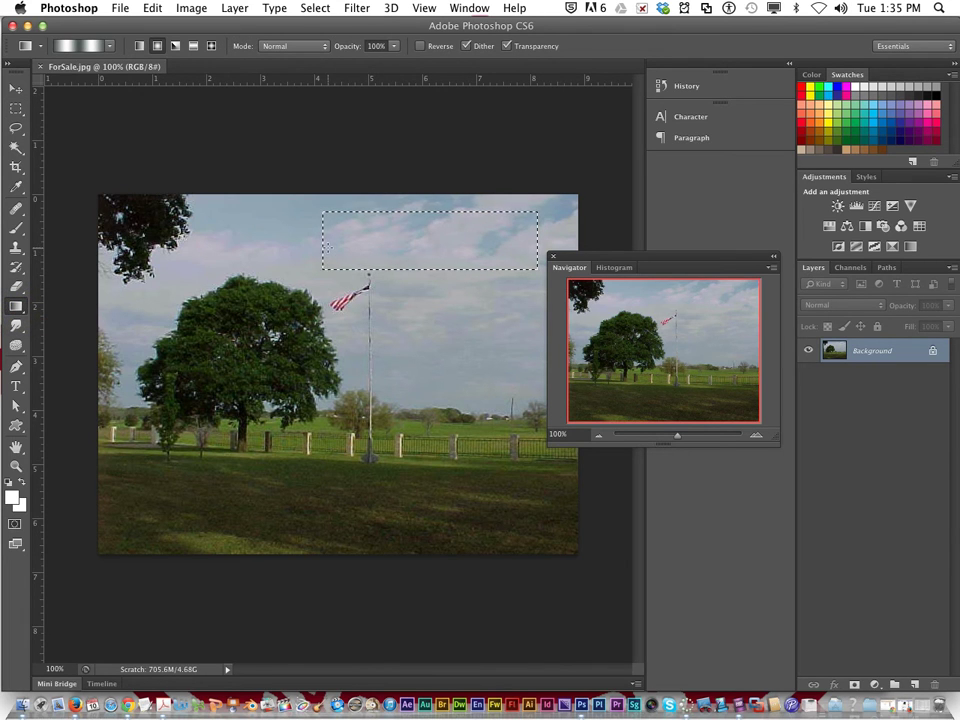
{"action": "left_click", "coordinate": [72, 45]}
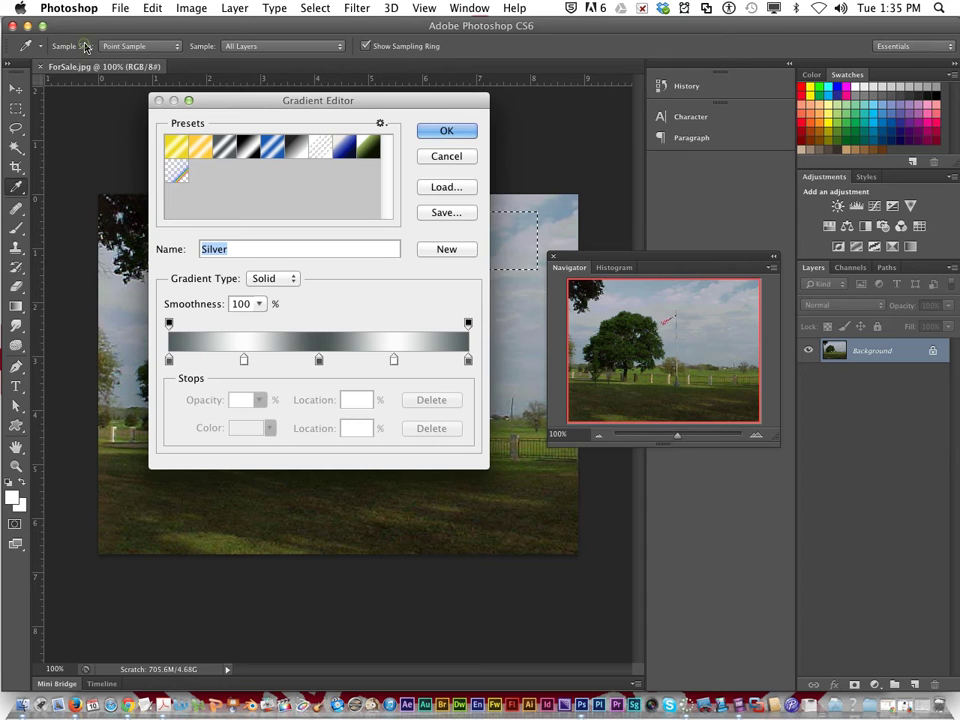
{"action": "left_click", "coordinate": [176, 147]}
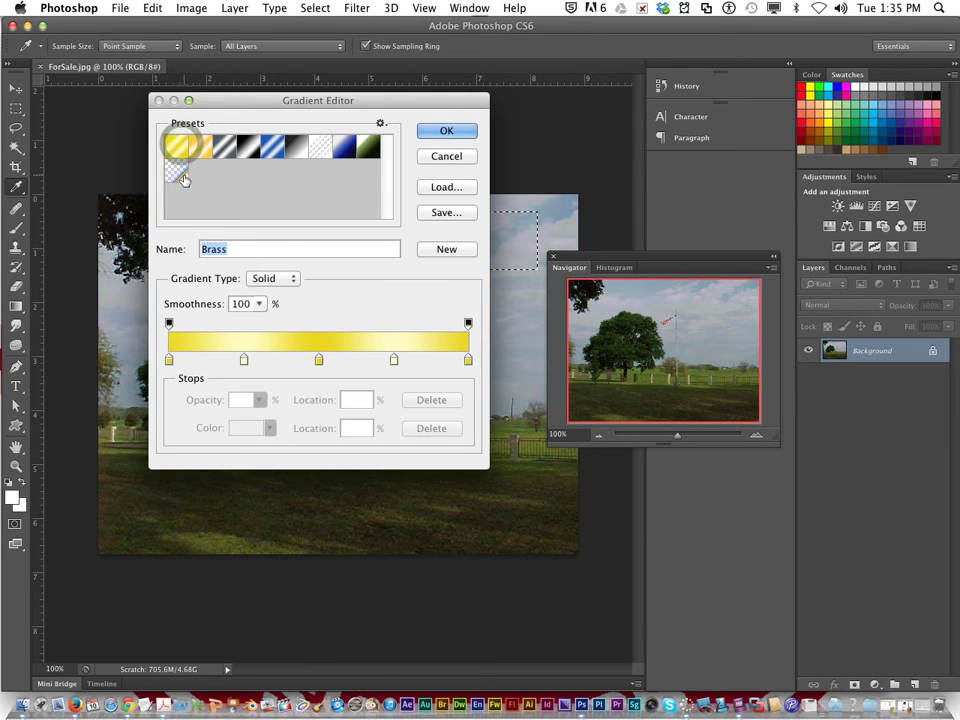
{"action": "left_click", "coordinate": [181, 176]}
{"action": "left_click", "coordinate": [446, 131]}
{"action": "left_click_drag", "start_coordinate": [361, 239], "coordinate": [524, 257]}
Draw a radial rainbow ring inside the selection, leaving the gradient settings unchanged.
{"action": "left_click_drag", "start_coordinate": [395, 221], "coordinate": [378, 261]}
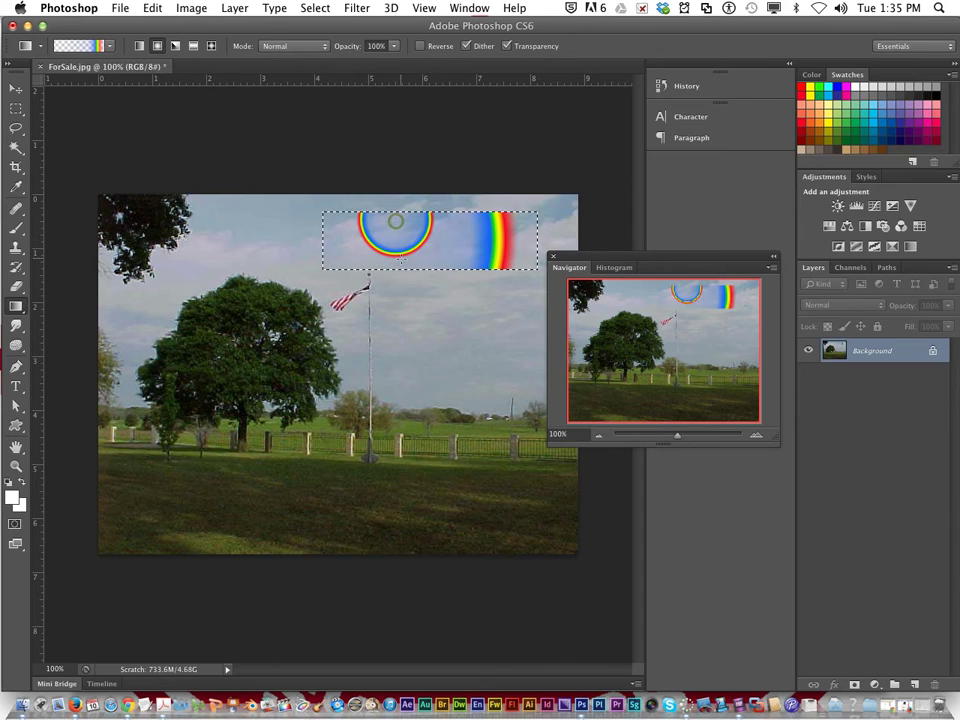
{"action": "left_click", "coordinate": [153, 8]}
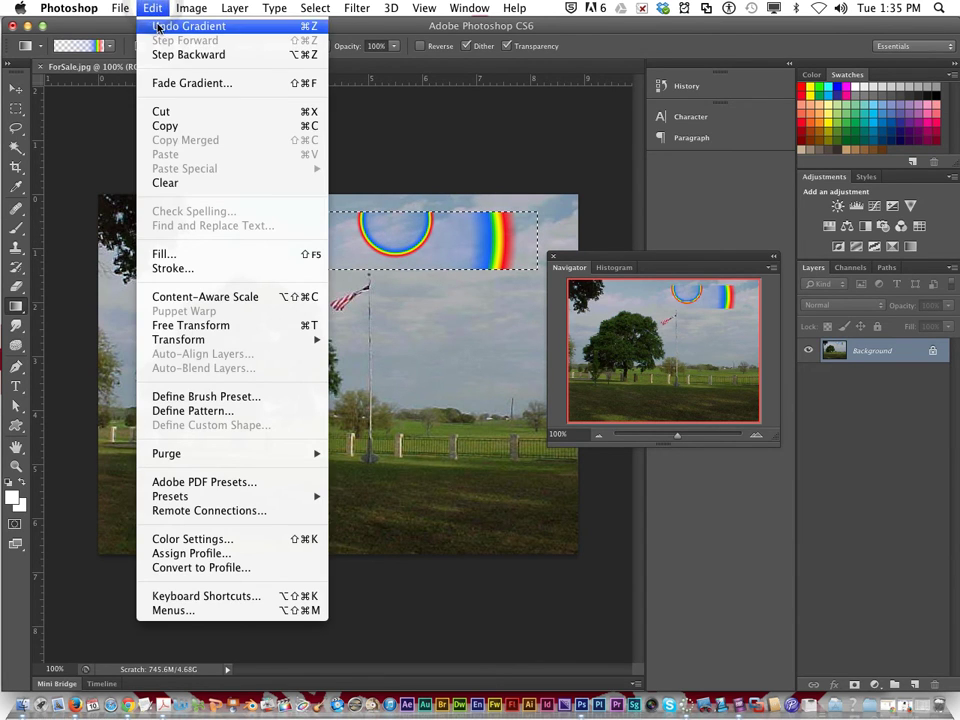
{"action": "left_click", "coordinate": [108, 6]}
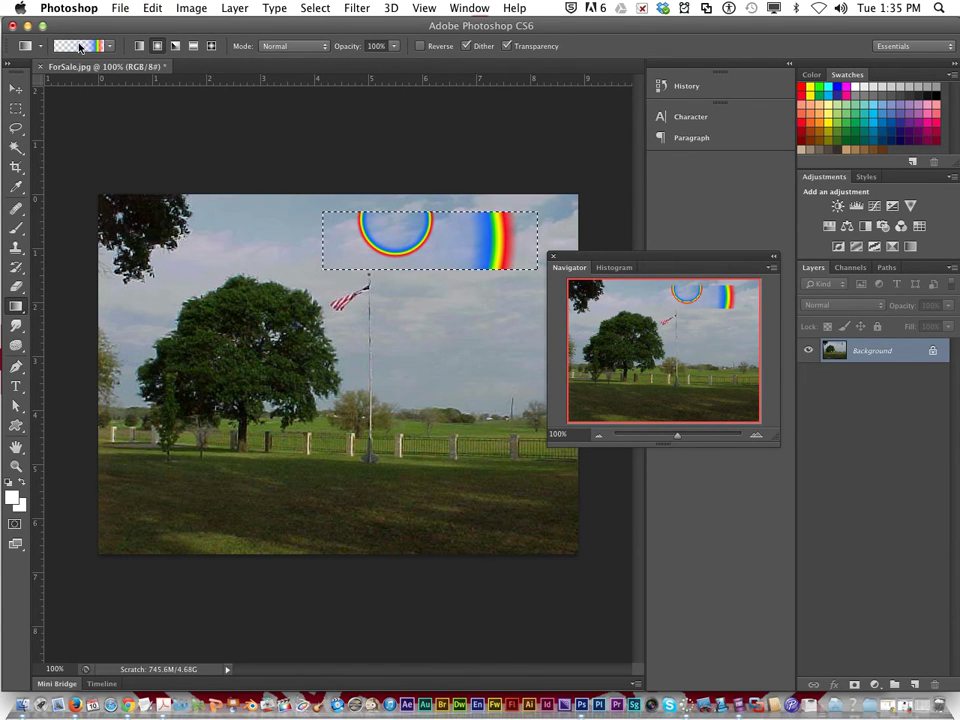
{"action": "left_click", "coordinate": [80, 47]}
{"action": "left_click", "coordinate": [455, 160]}
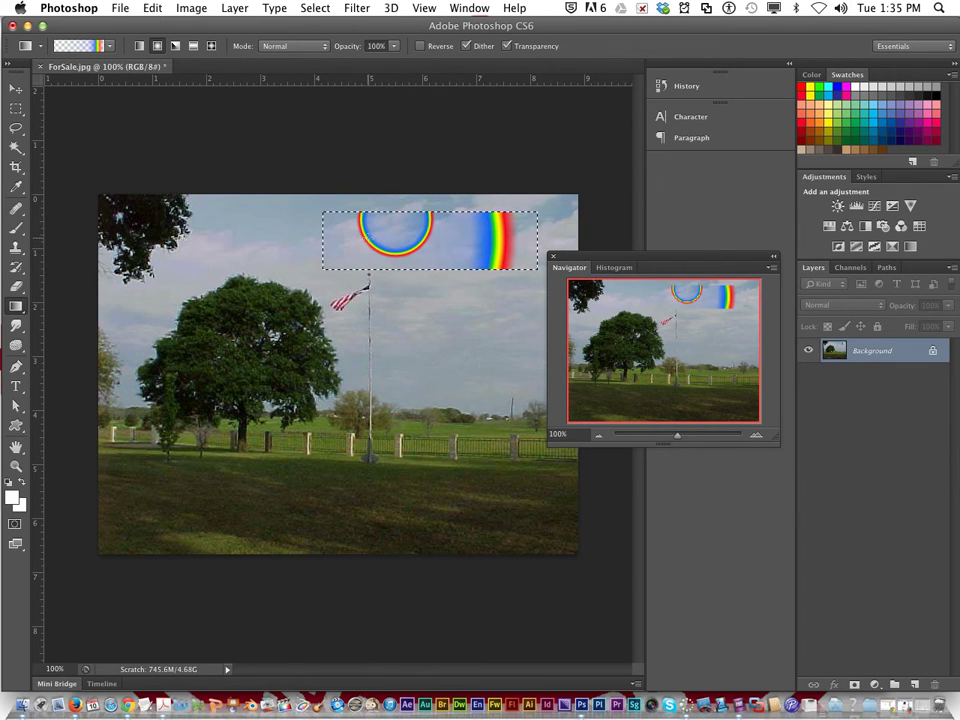
Refill the sky patch with the Gold gradient preset.
{"action": "left_click", "coordinate": [70, 48]}
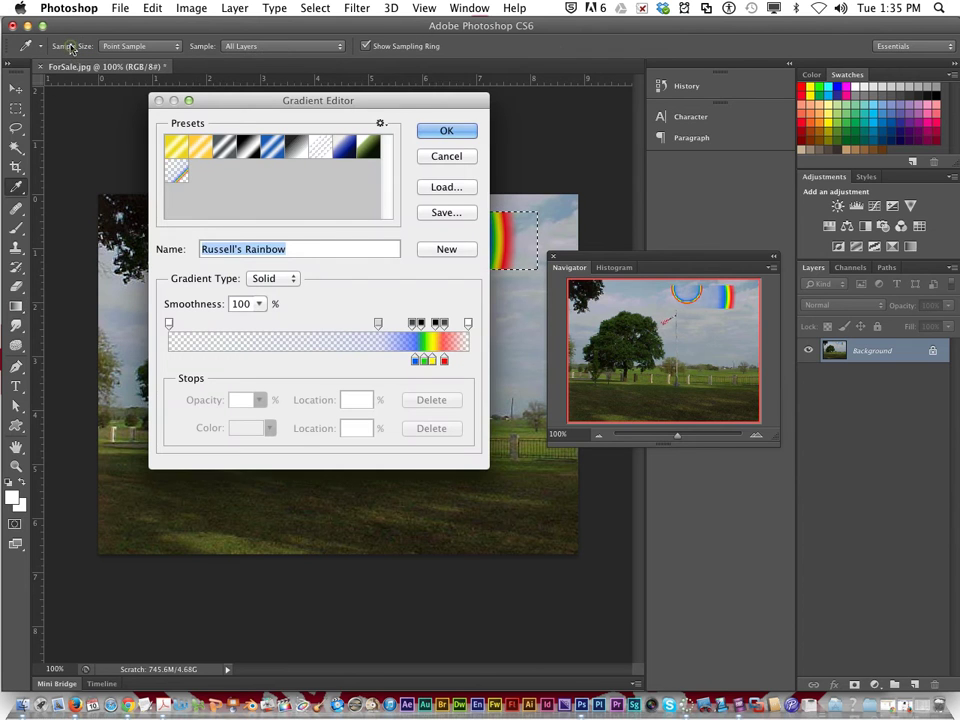
{"action": "left_click", "coordinate": [195, 146]}
{"action": "left_click", "coordinate": [452, 131]}
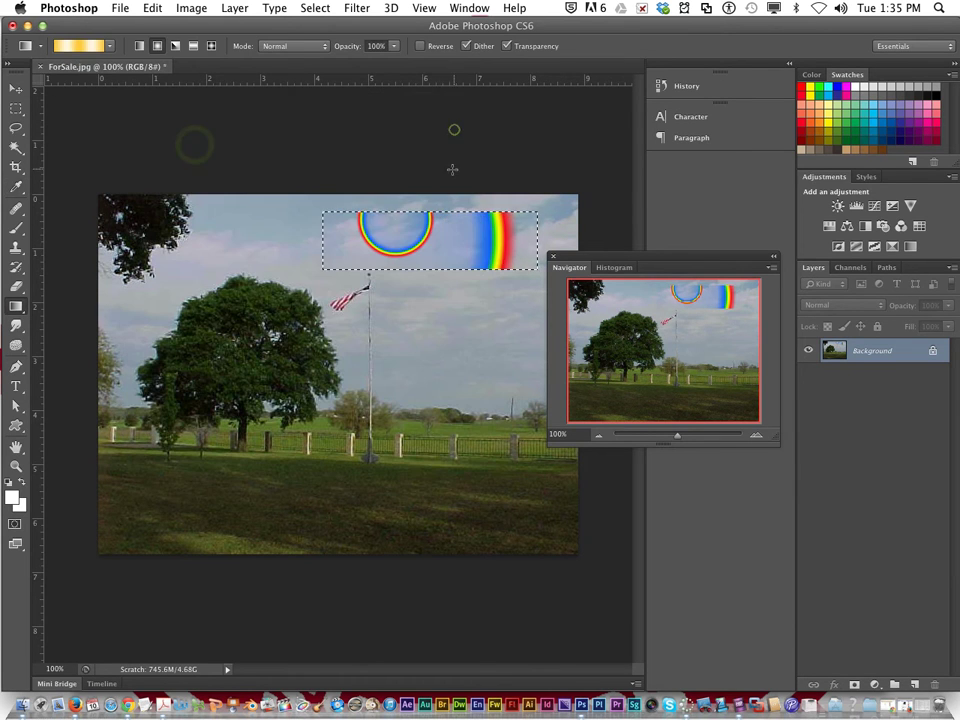
{"action": "left_click_drag", "start_coordinate": [405, 236], "coordinate": [510, 240]}
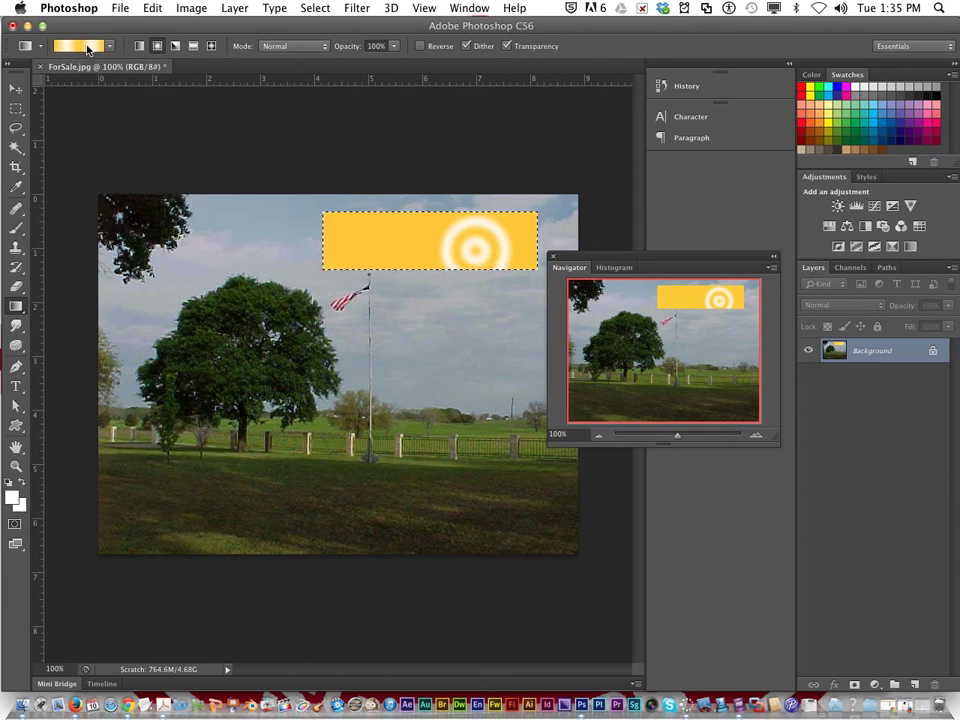
Recolour the right and middle gradient stops with blue-greys sampled from the sky.
{"action": "left_click", "coordinate": [88, 50]}
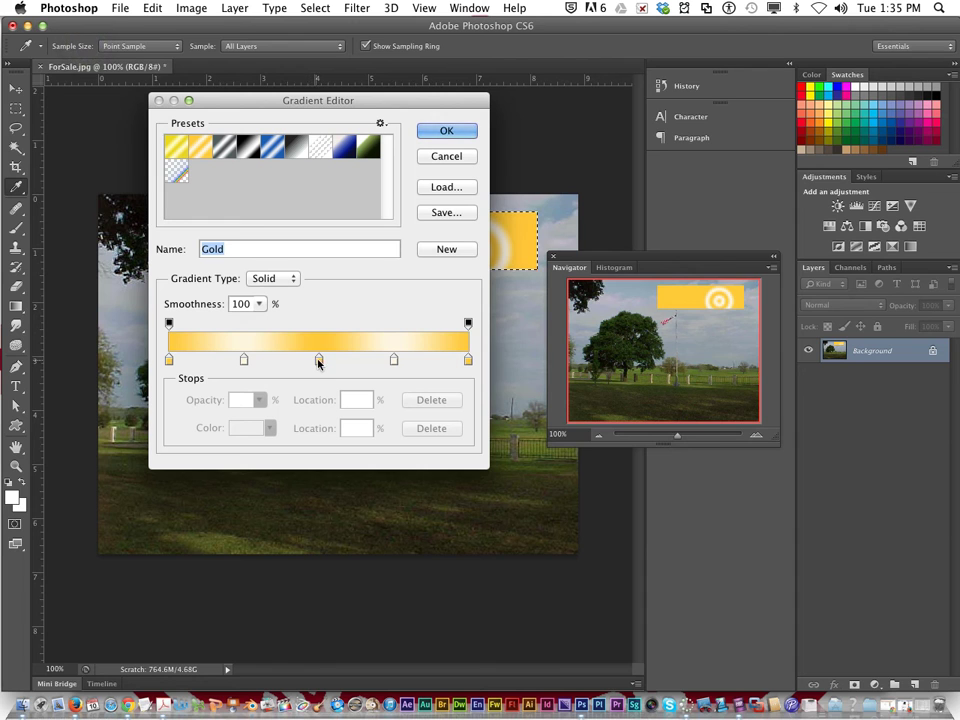
{"action": "left_click_drag", "start_coordinate": [241, 104], "coordinate": [69, 162]}
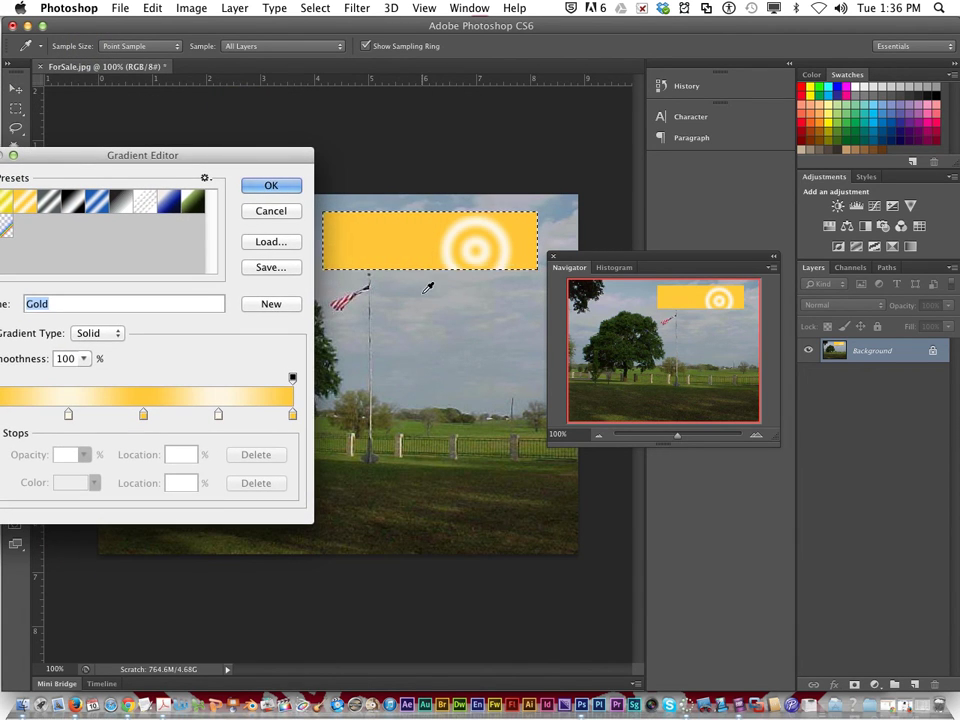
{"action": "double_click", "coordinate": [292, 415]}
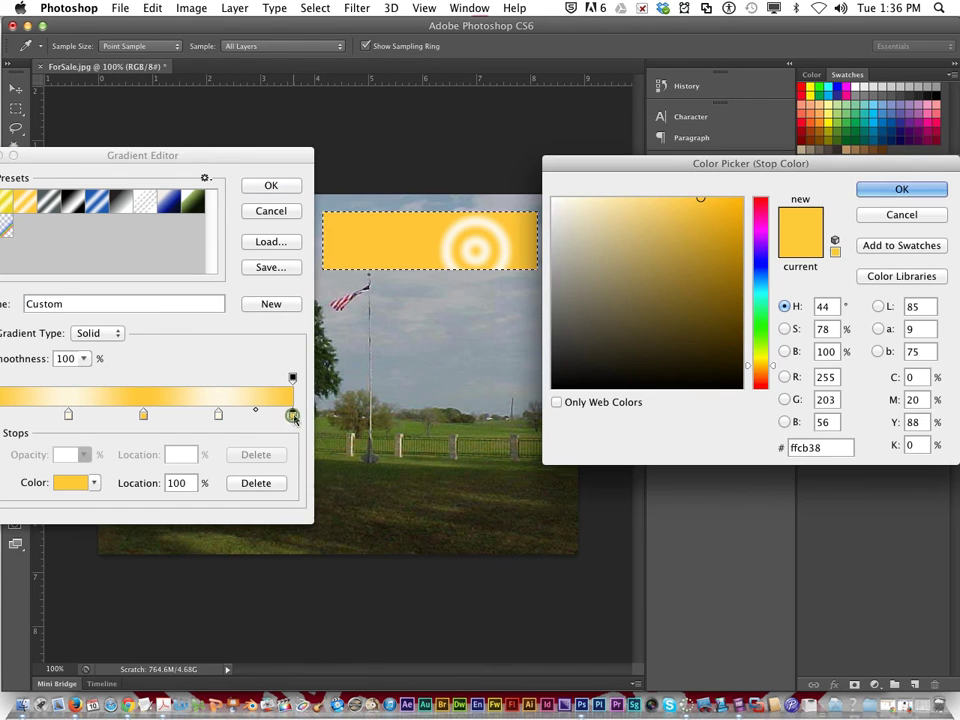
{"action": "left_click", "coordinate": [426, 286]}
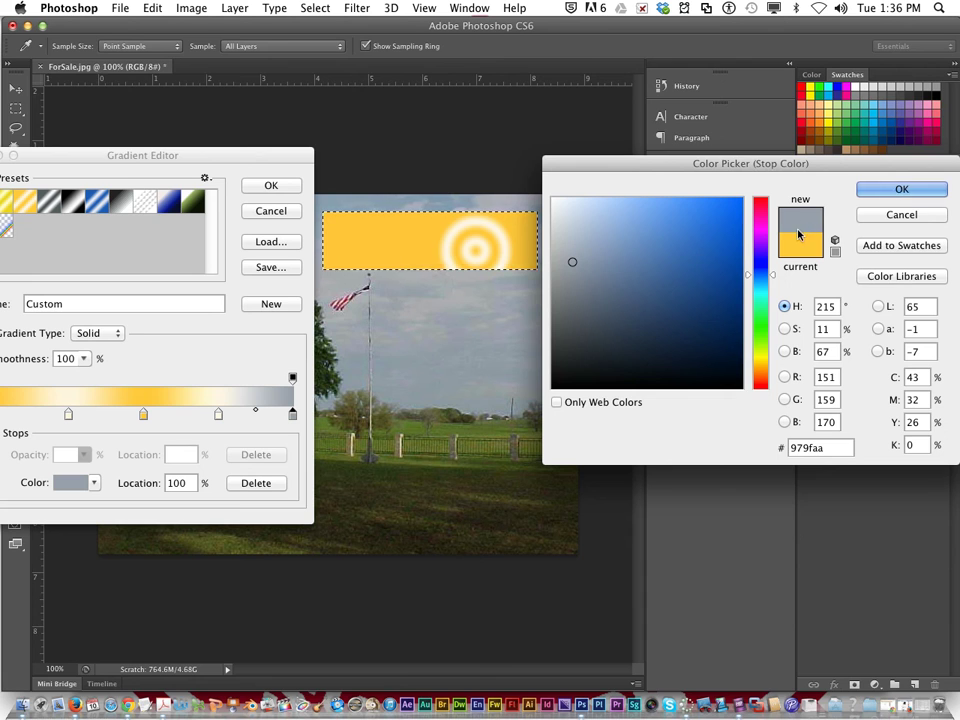
{"action": "left_click", "coordinate": [899, 190]}
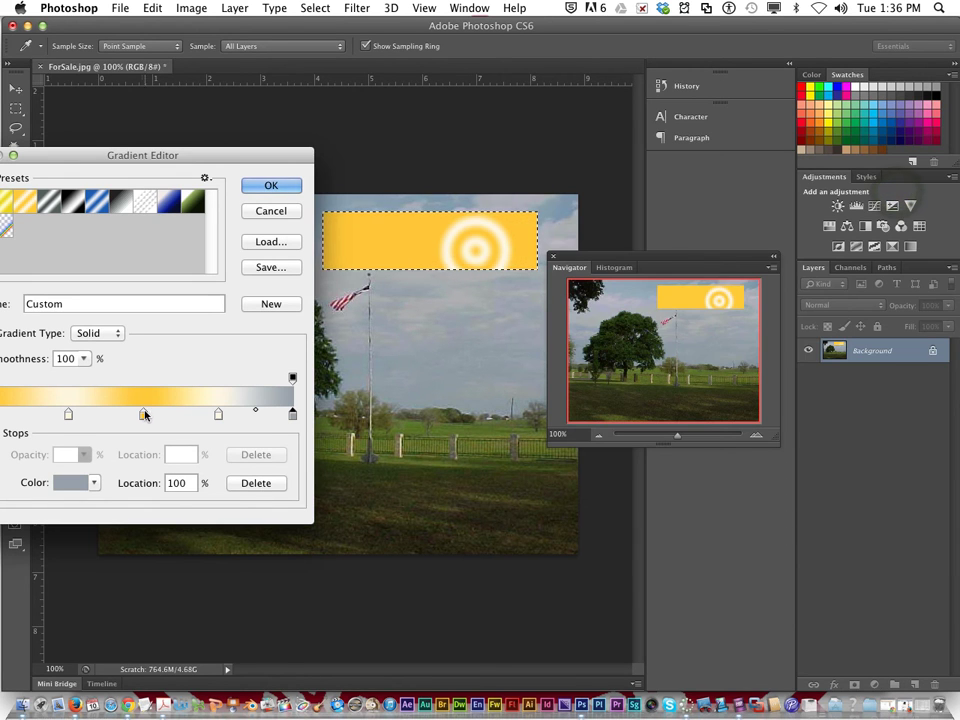
{"action": "double_click", "coordinate": [143, 414]}
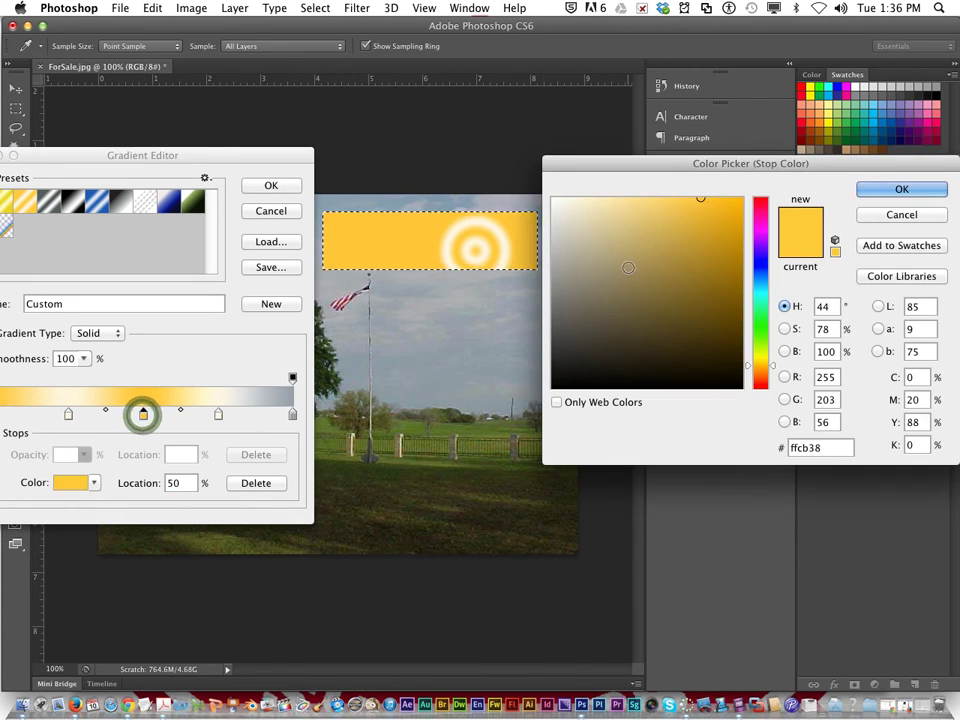
{"action": "left_click", "coordinate": [497, 350]}
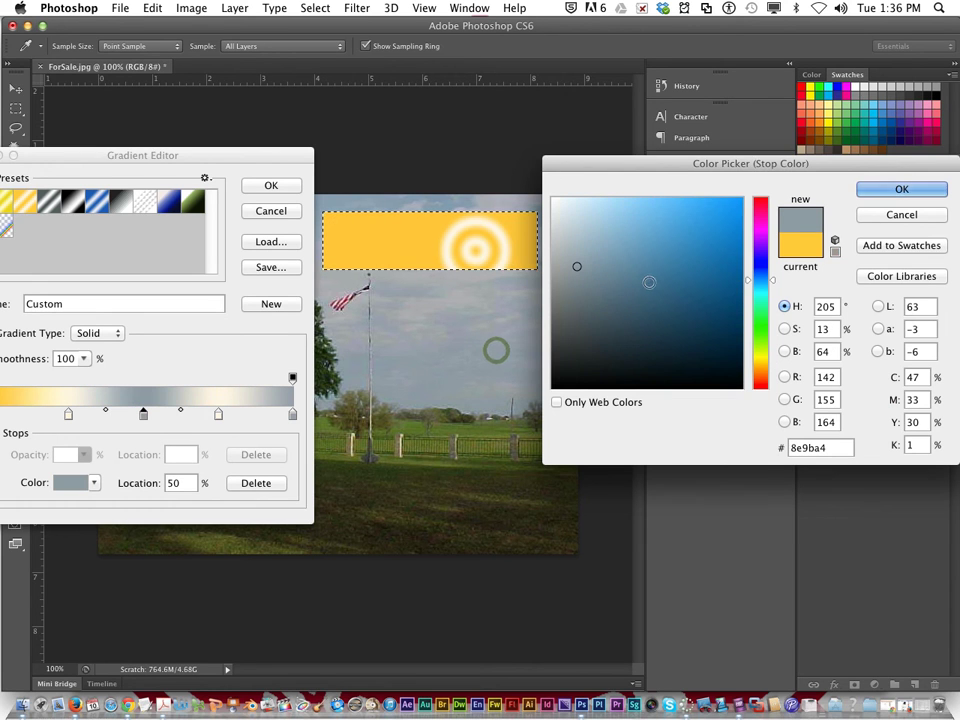
{"action": "left_click", "coordinate": [920, 193]}
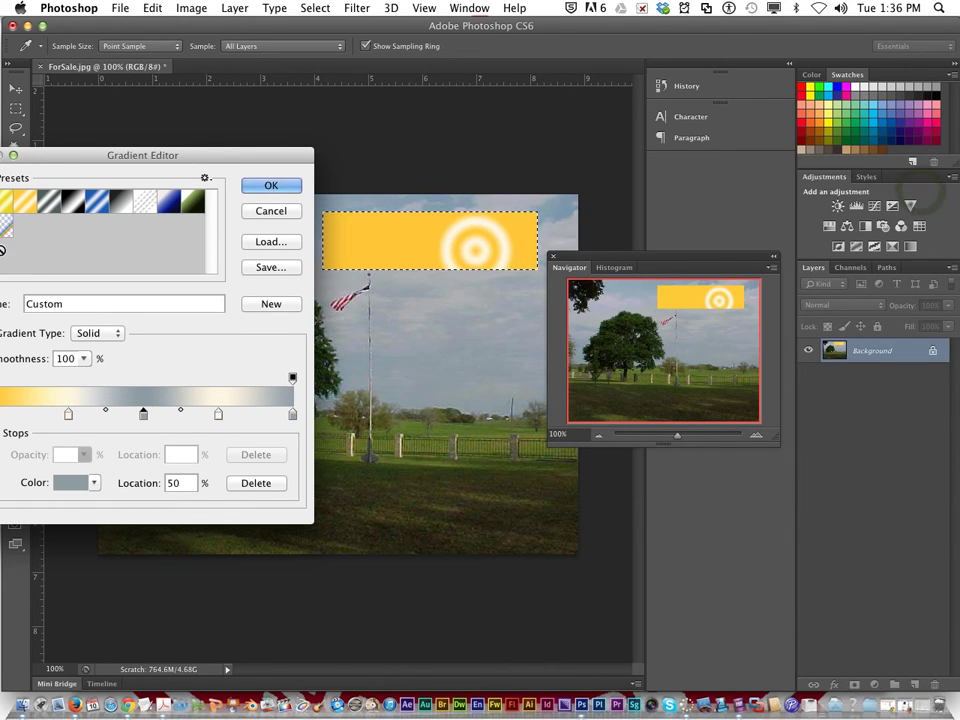
Recolour the left gradient stop with a sky-sampled grey and accept the custom gradient.
{"action": "left_click_drag", "start_coordinate": [60, 162], "coordinate": [181, 163]}
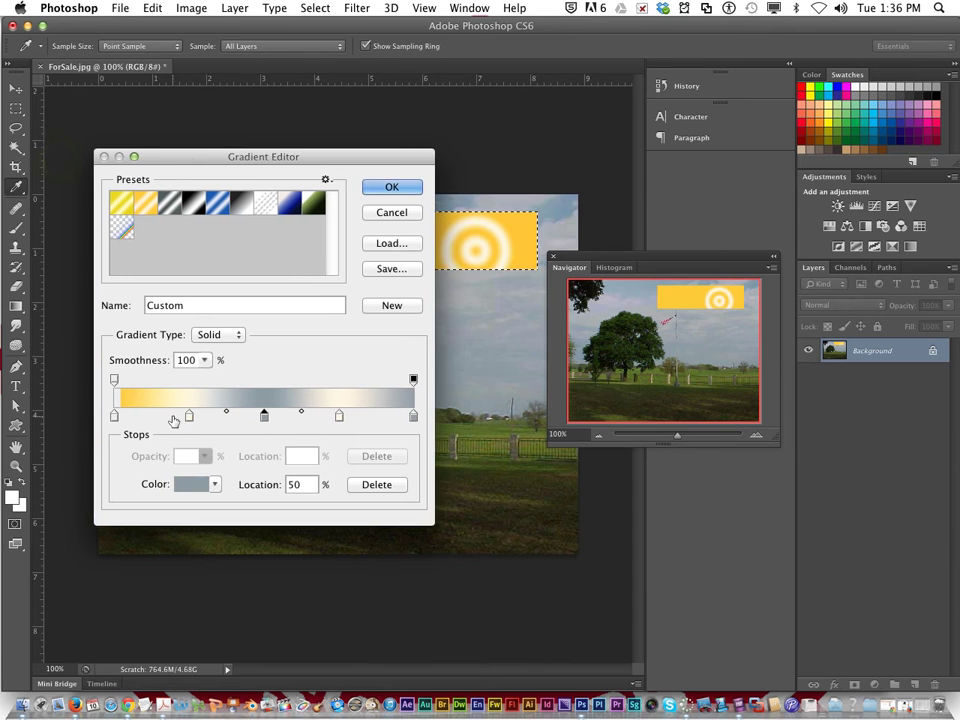
{"action": "left_click", "coordinate": [114, 417]}
{"action": "double_click", "coordinate": [114, 417]}
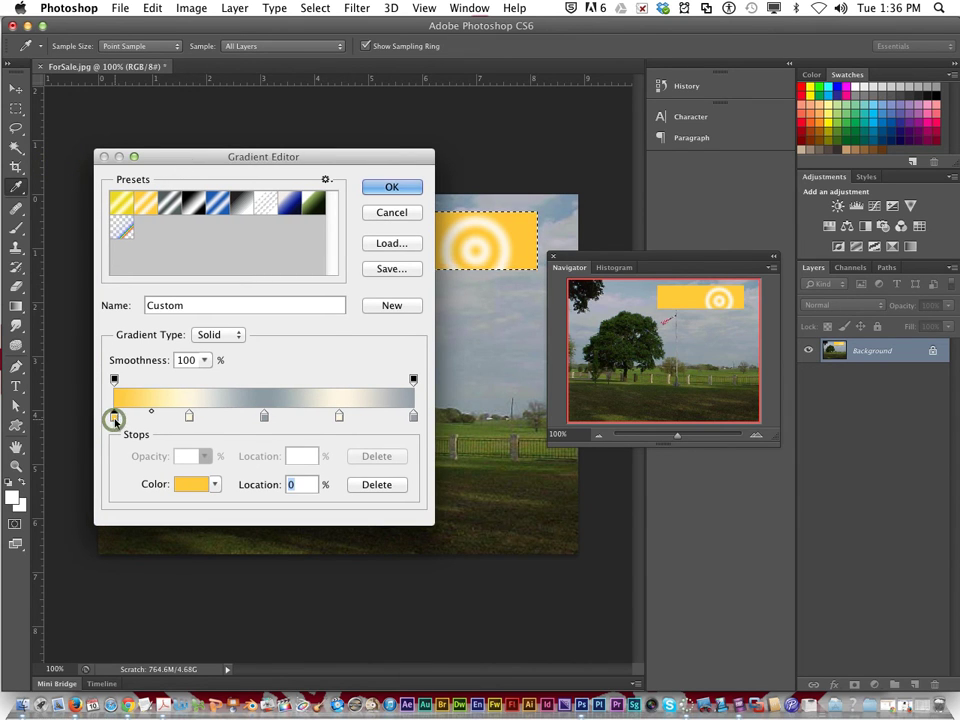
{"action": "left_click", "coordinate": [463, 287]}
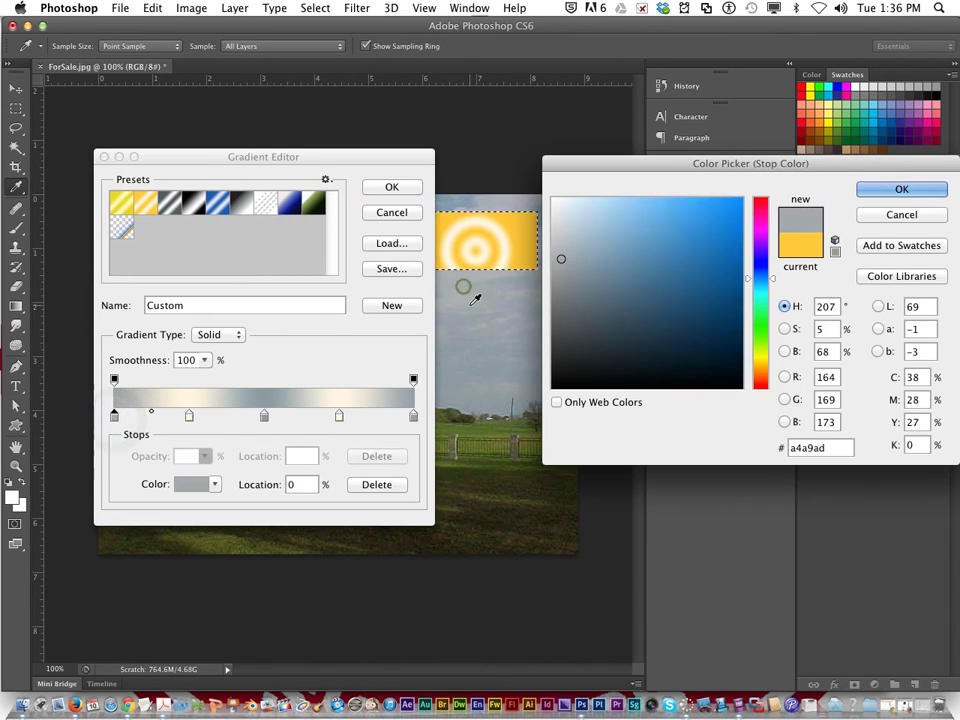
{"action": "key", "text": "Return"}
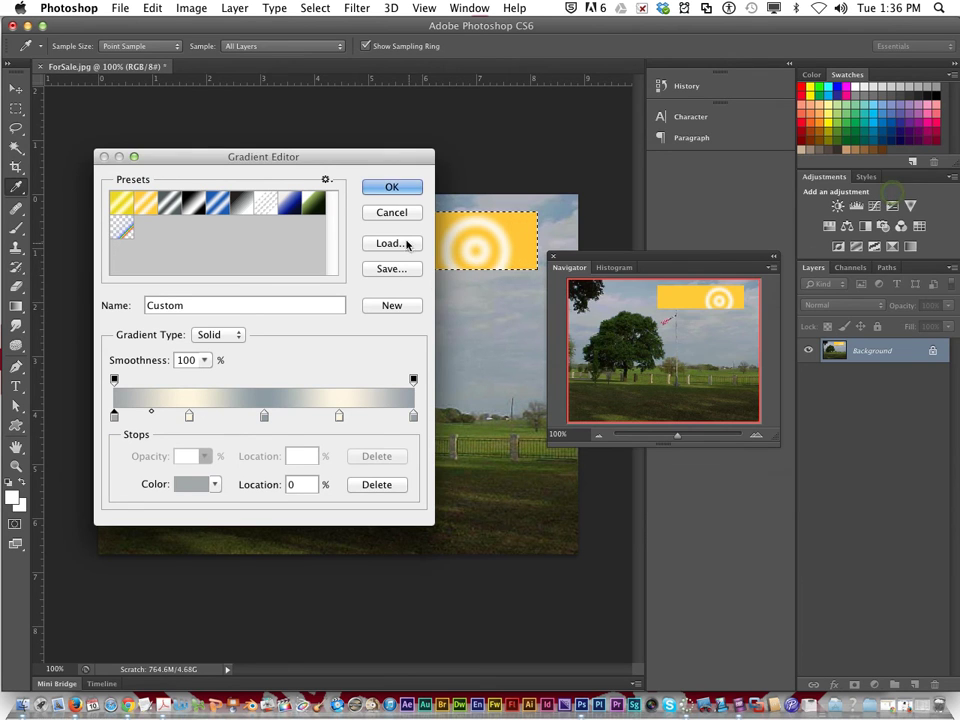
{"action": "left_click", "coordinate": [391, 187]}
Redraw the custom sky gradient as a radial fill in the patch, then deselect it.
{"action": "left_click_drag", "start_coordinate": [351, 236], "coordinate": [493, 236]}
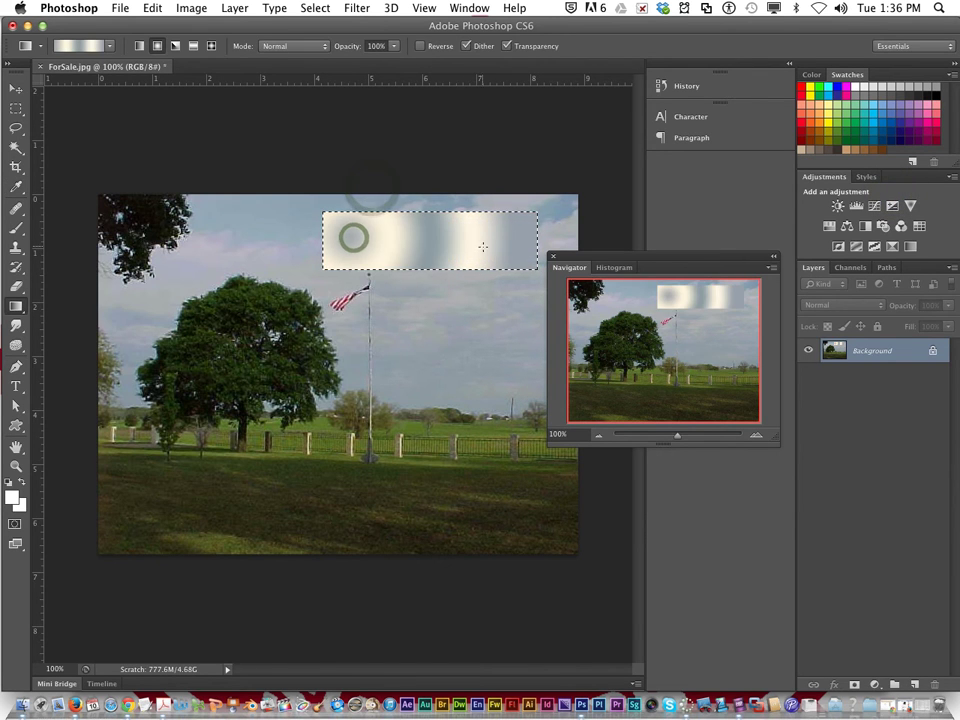
{"action": "left_click", "coordinate": [435, 229]}
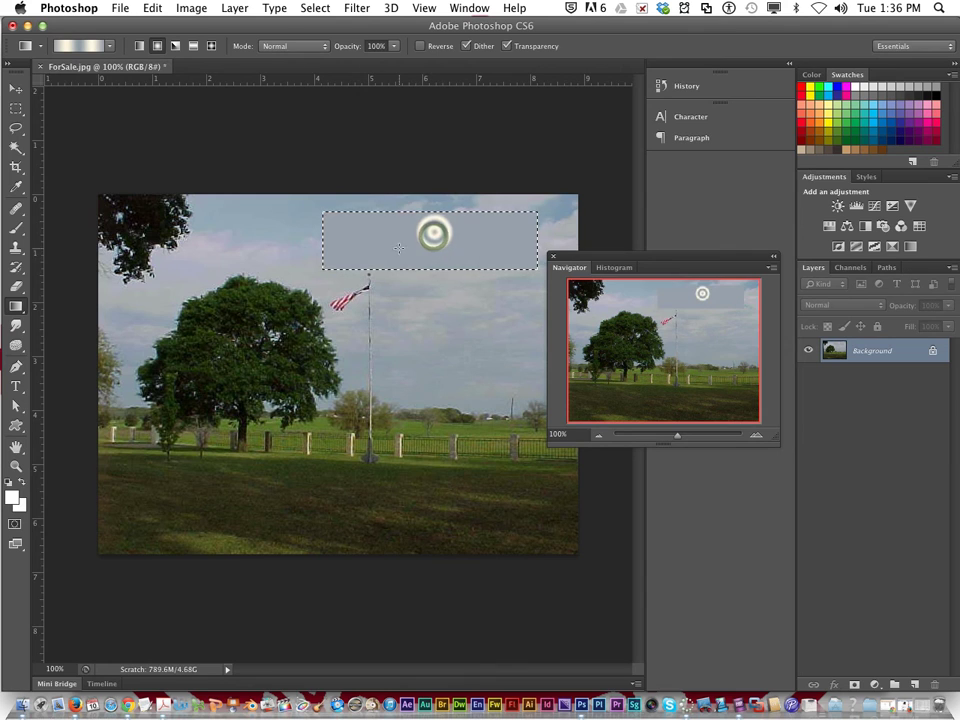
{"action": "left_click_drag", "start_coordinate": [400, 258], "coordinate": [312, 241]}
{"action": "left_click_drag", "start_coordinate": [371, 236], "coordinate": [496, 295]}
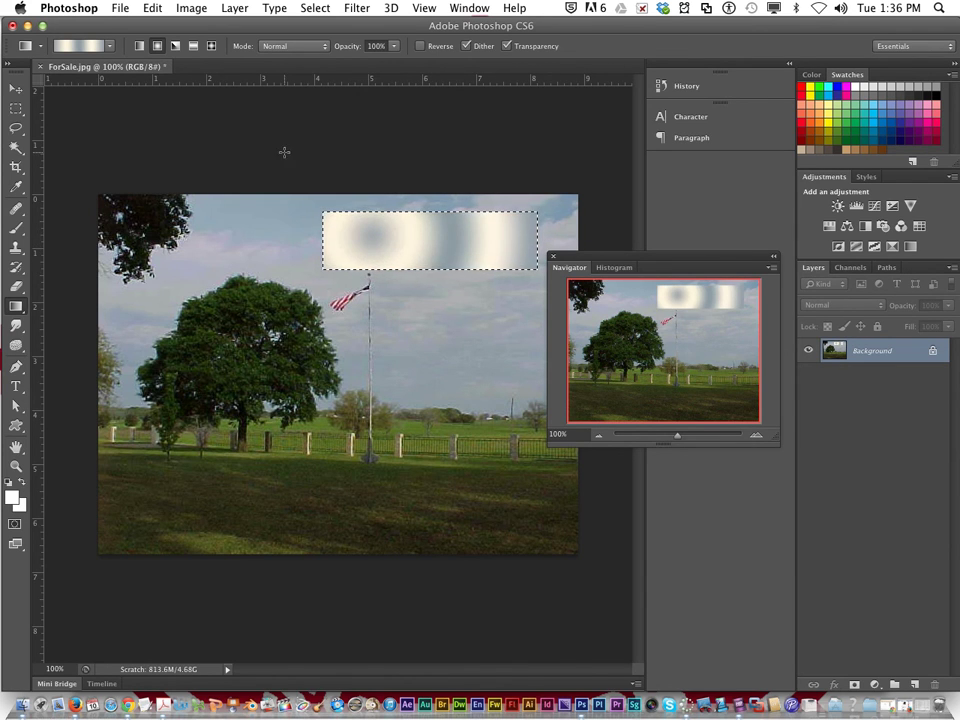
{"action": "left_click", "coordinate": [315, 8]}
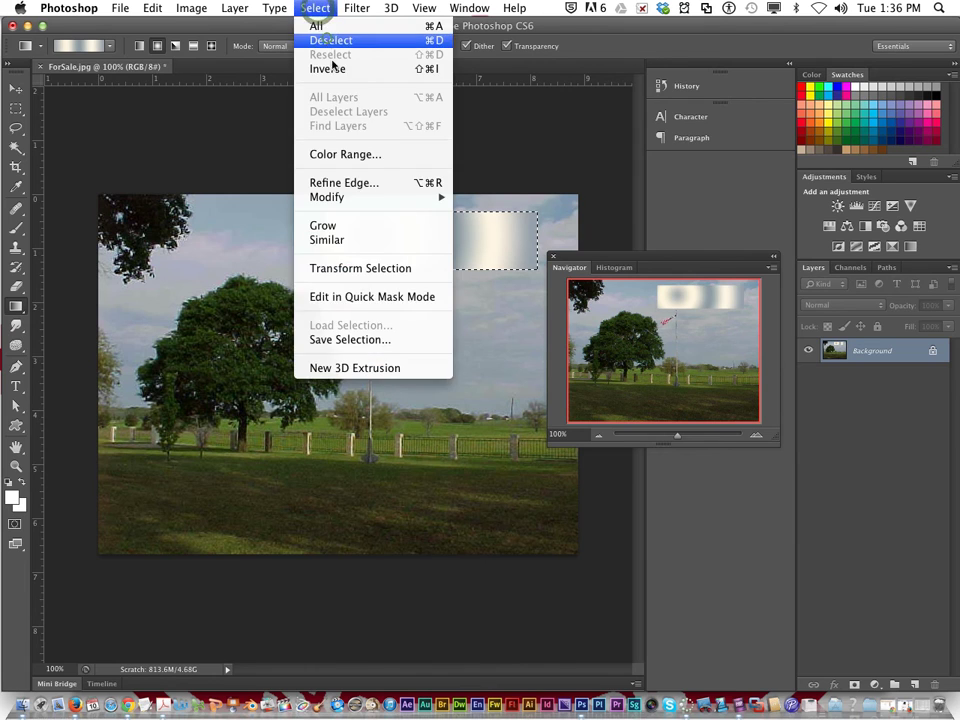
{"action": "left_click", "coordinate": [324, 37]}
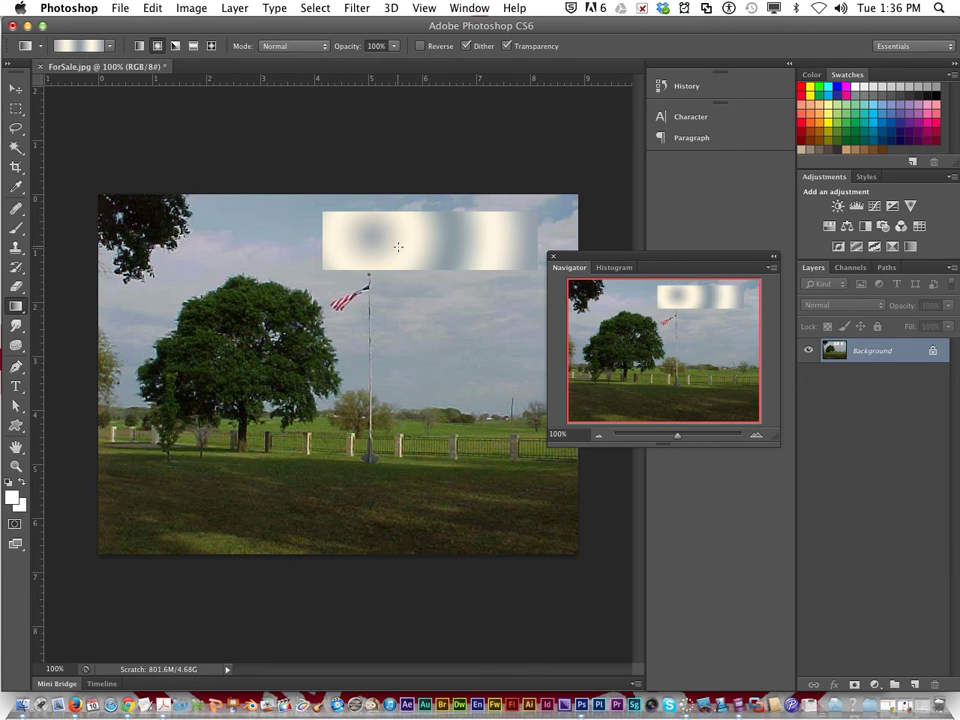
In Save As, choose the 3a_courseyd_lesson1 folder and enter the name EditedSky.
{"action": "left_click", "coordinate": [117, 8]}
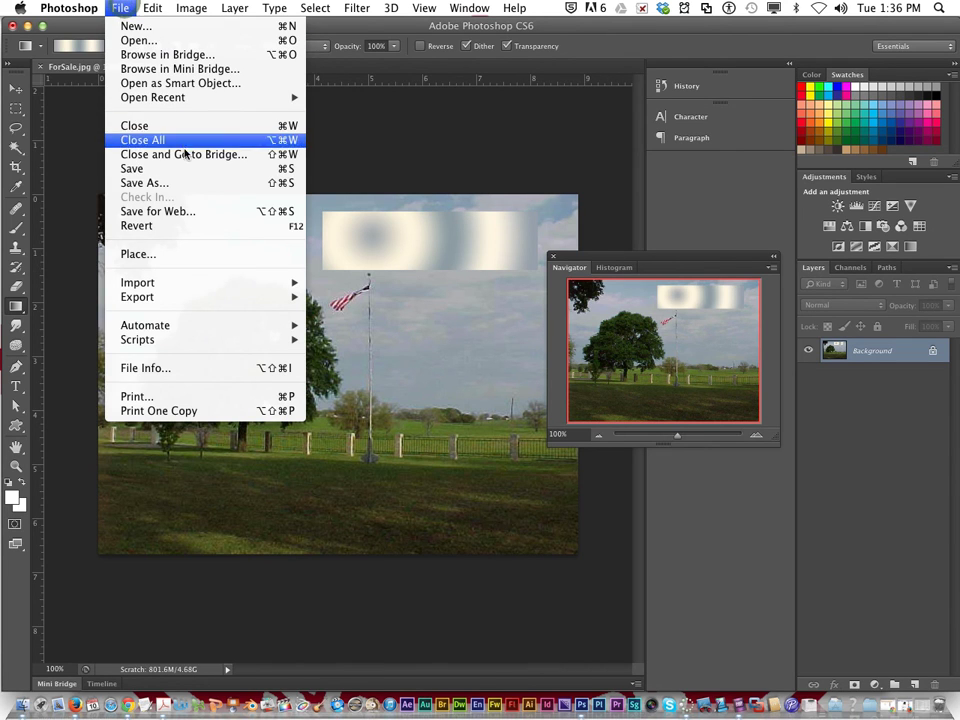
{"action": "left_click", "coordinate": [213, 192]}
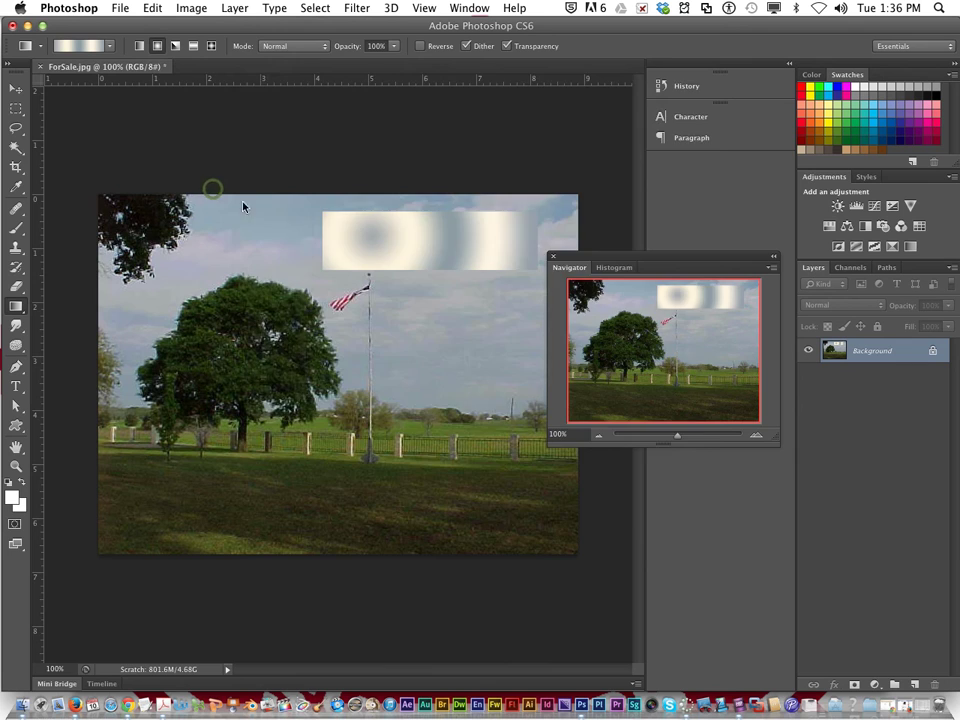
{"action": "left_click", "coordinate": [505, 152]}
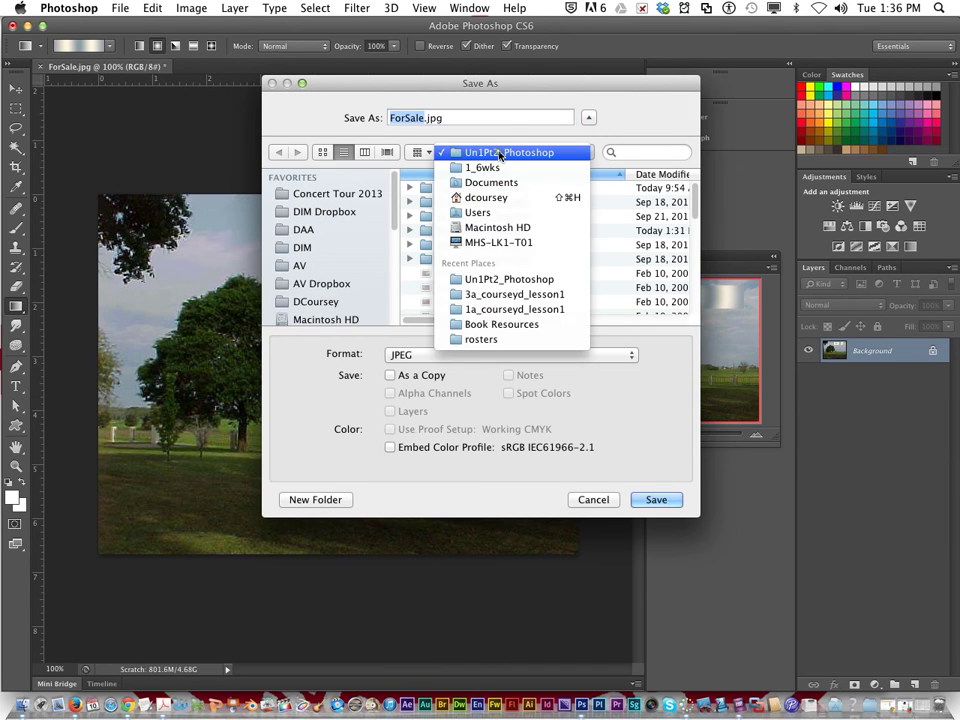
{"action": "left_click", "coordinate": [514, 299]}
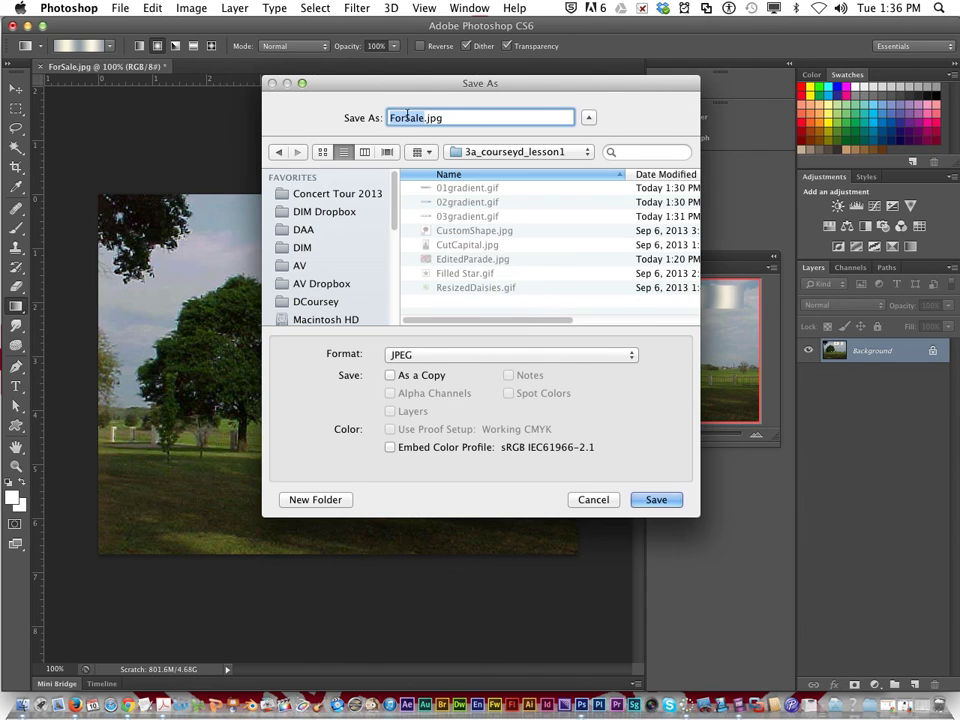
{"action": "type", "text": "Edited"}
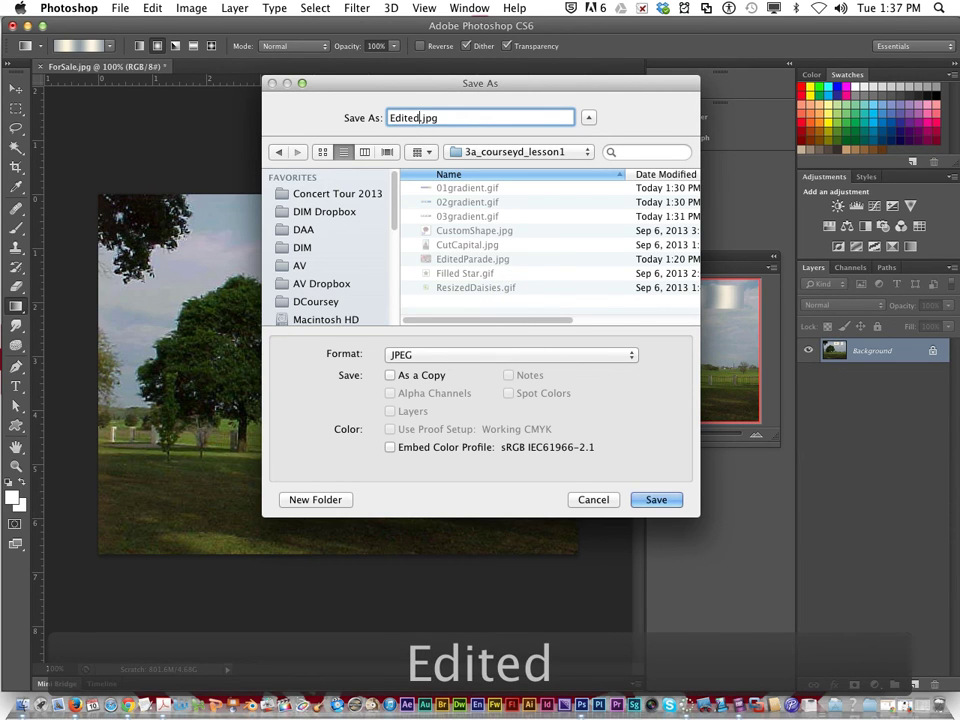
{"action": "type", "text": "Sky"}
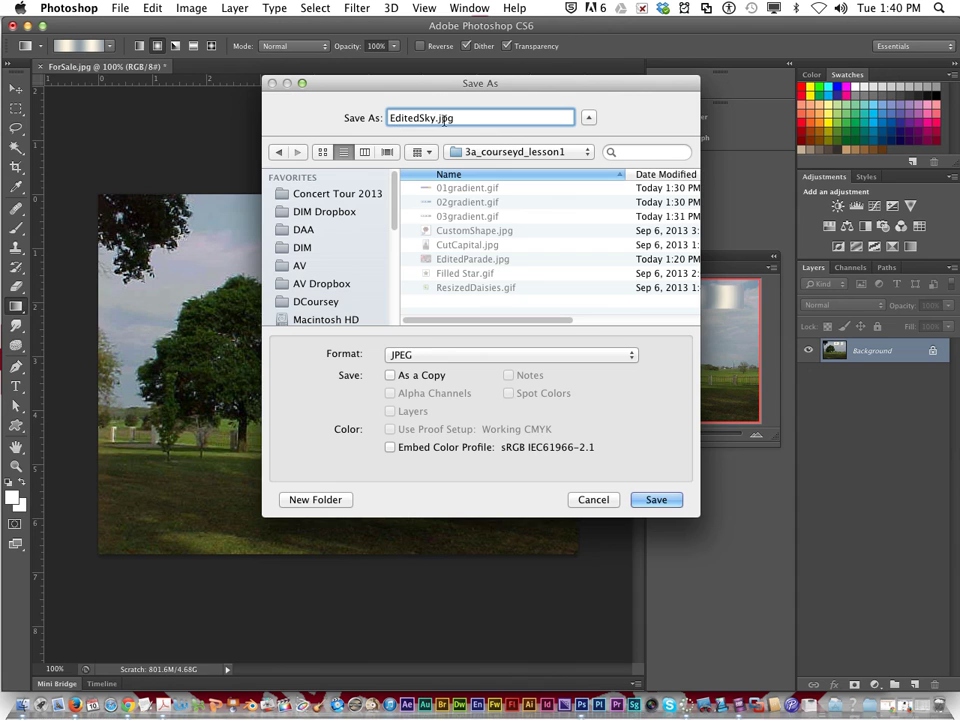
Save EditedSky.jpg with the default JPEG options, then close the document.
{"action": "left_click", "coordinate": [658, 500]}
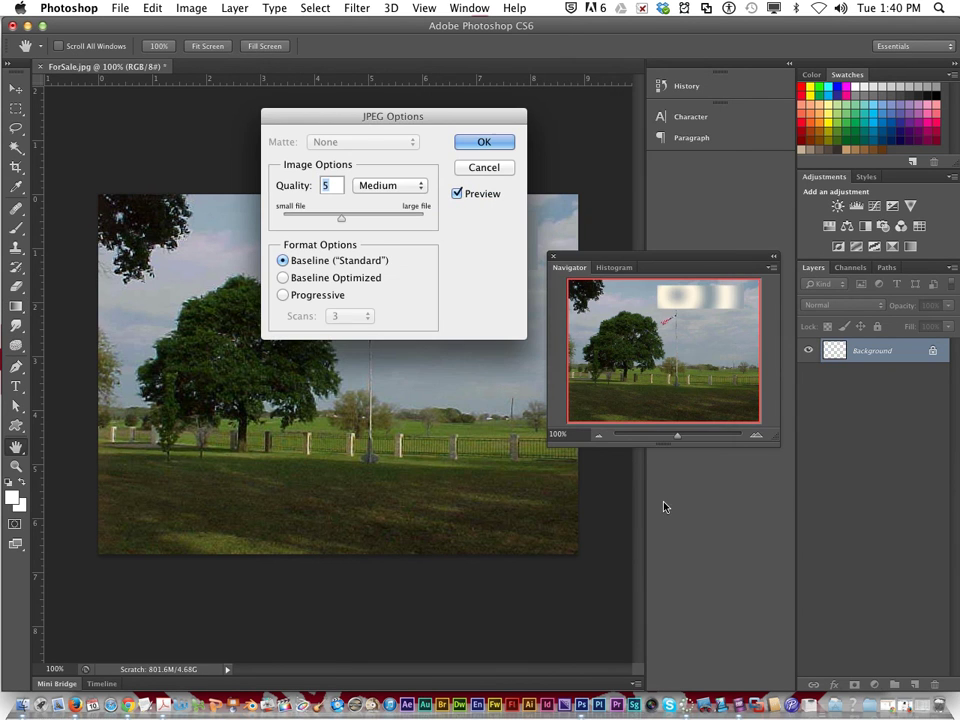
{"action": "left_click", "coordinate": [484, 142]}
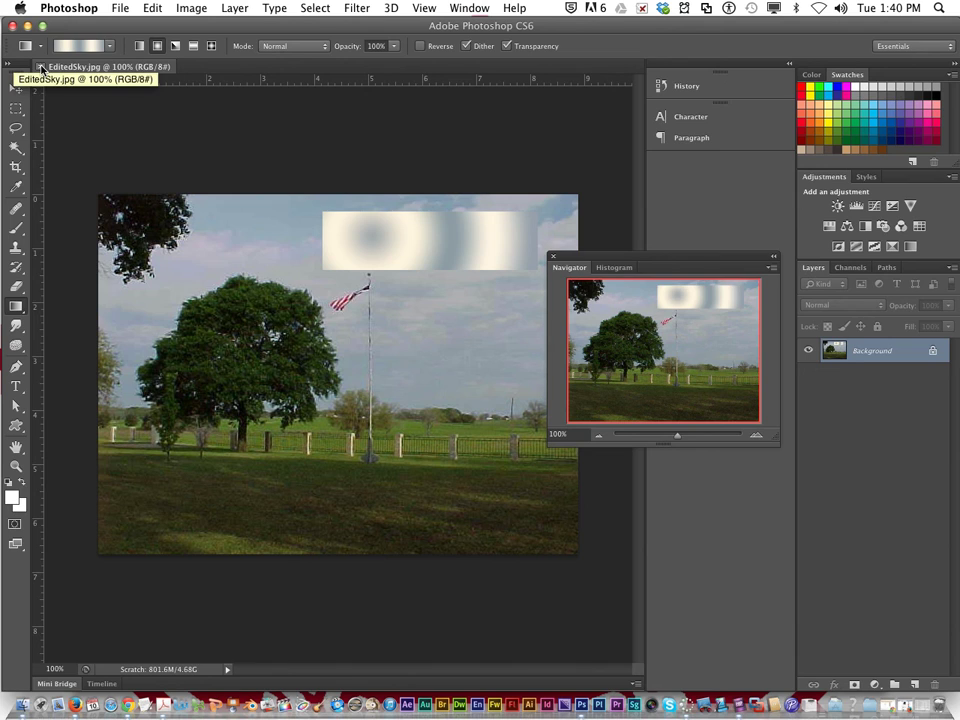
{"action": "left_click", "coordinate": [41, 67]}
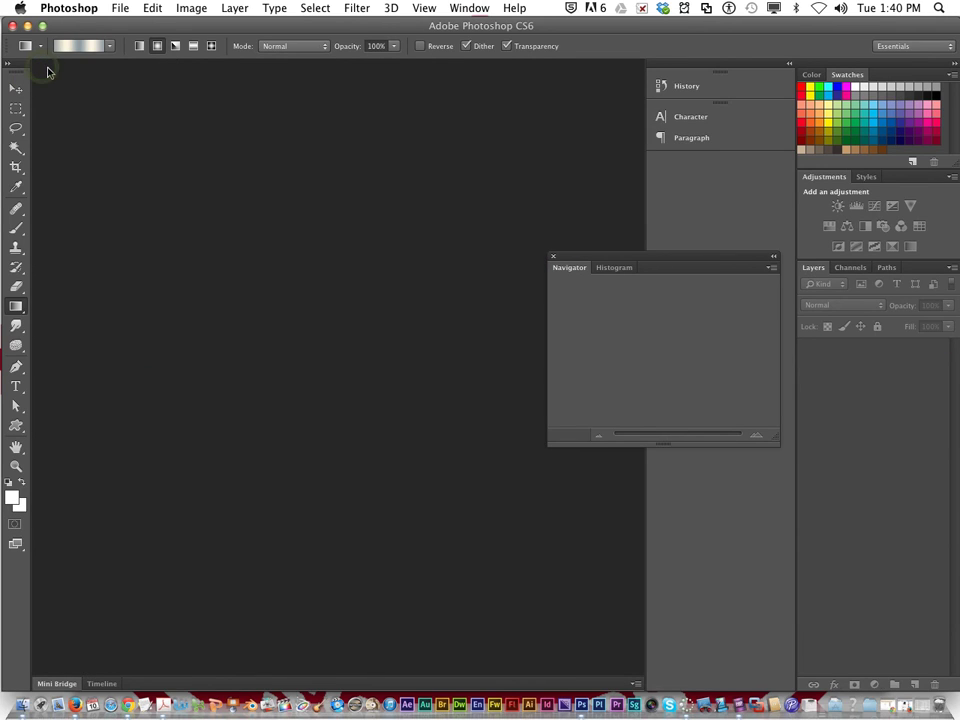